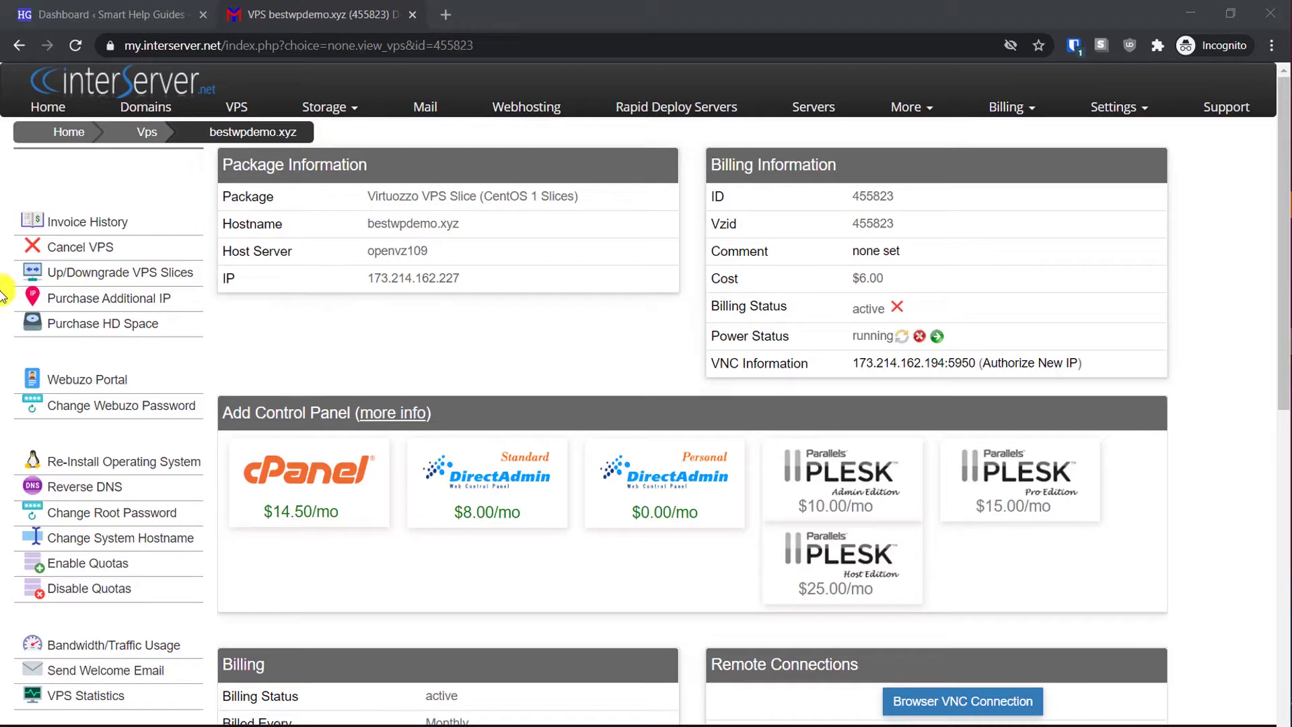
# Step: Sign in to the Webuzo admin panel and open bestwpdemo.xyz/demo, which loads as not secure
pyautogui.scroll(-1, 3, 297)
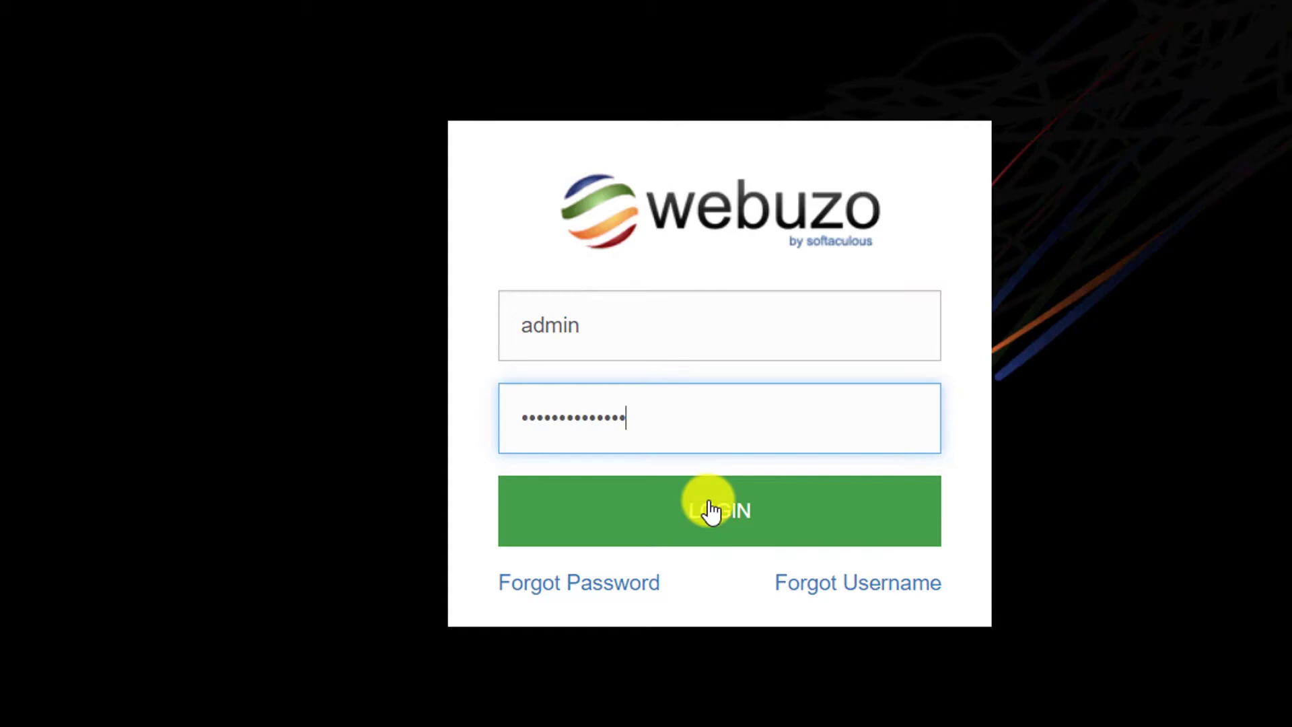
pyautogui.click(712, 511)
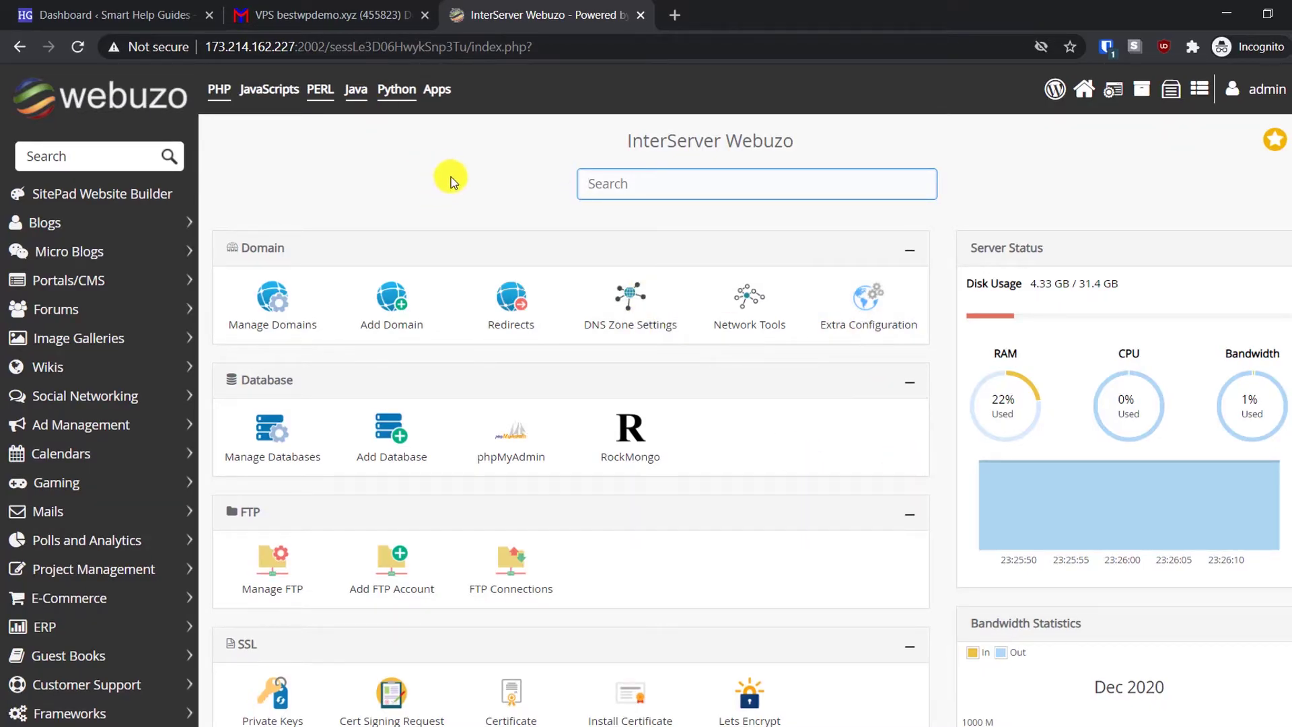
pyautogui.scroll(-5, 730, 305)
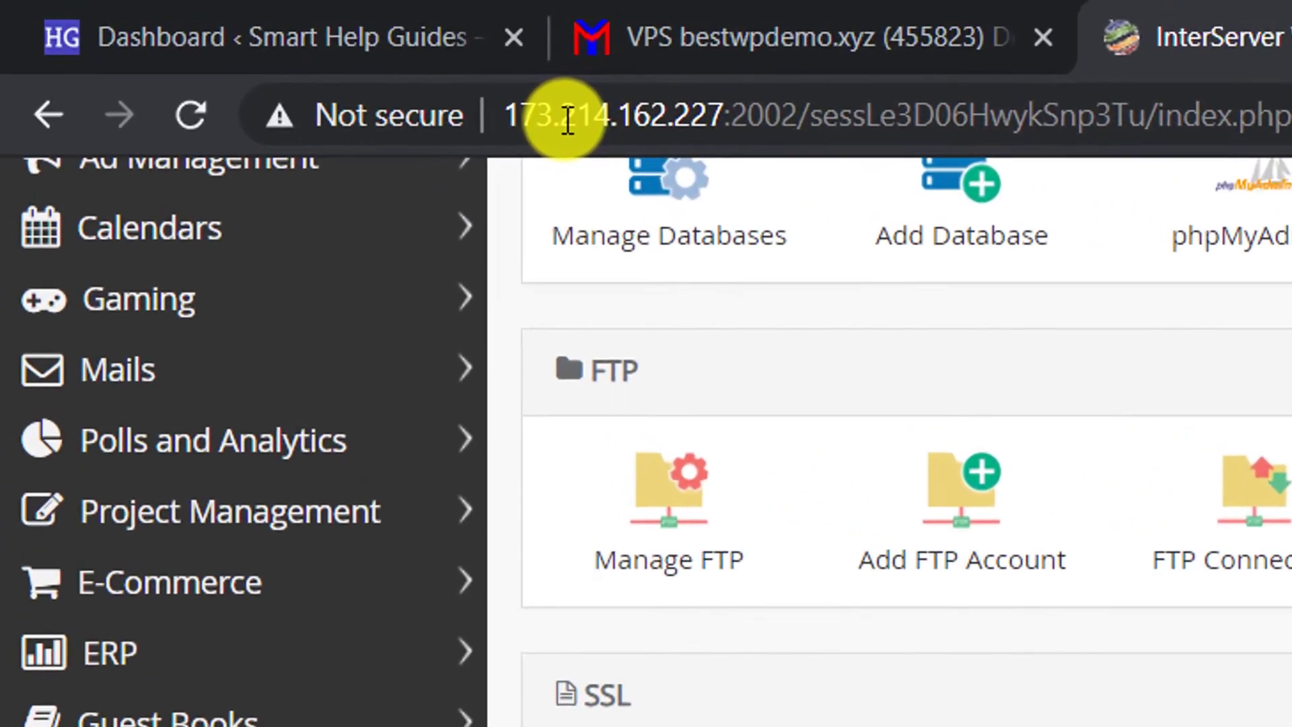
pyautogui.click(569, 121)
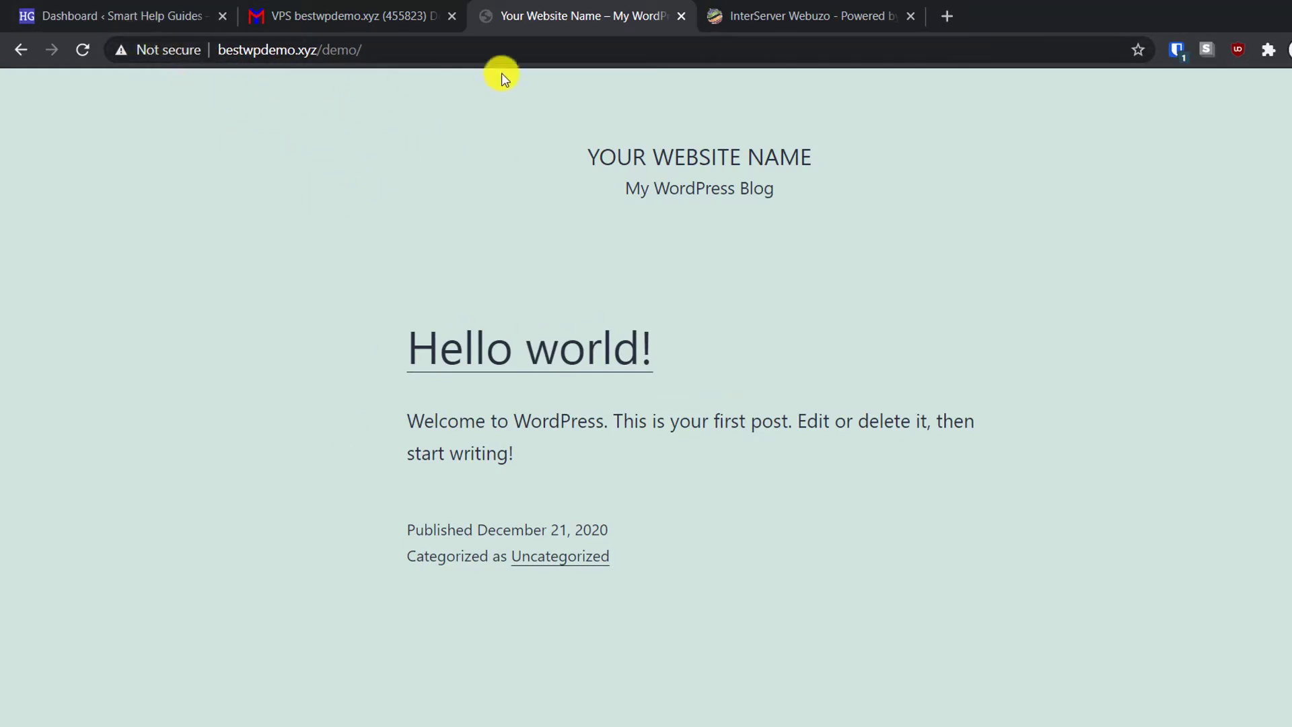
# Step: Install a Let's Encrypt certificate for bestwpdemo.xyz, also used for the Webuzo panel
pyautogui.click(812, 9)
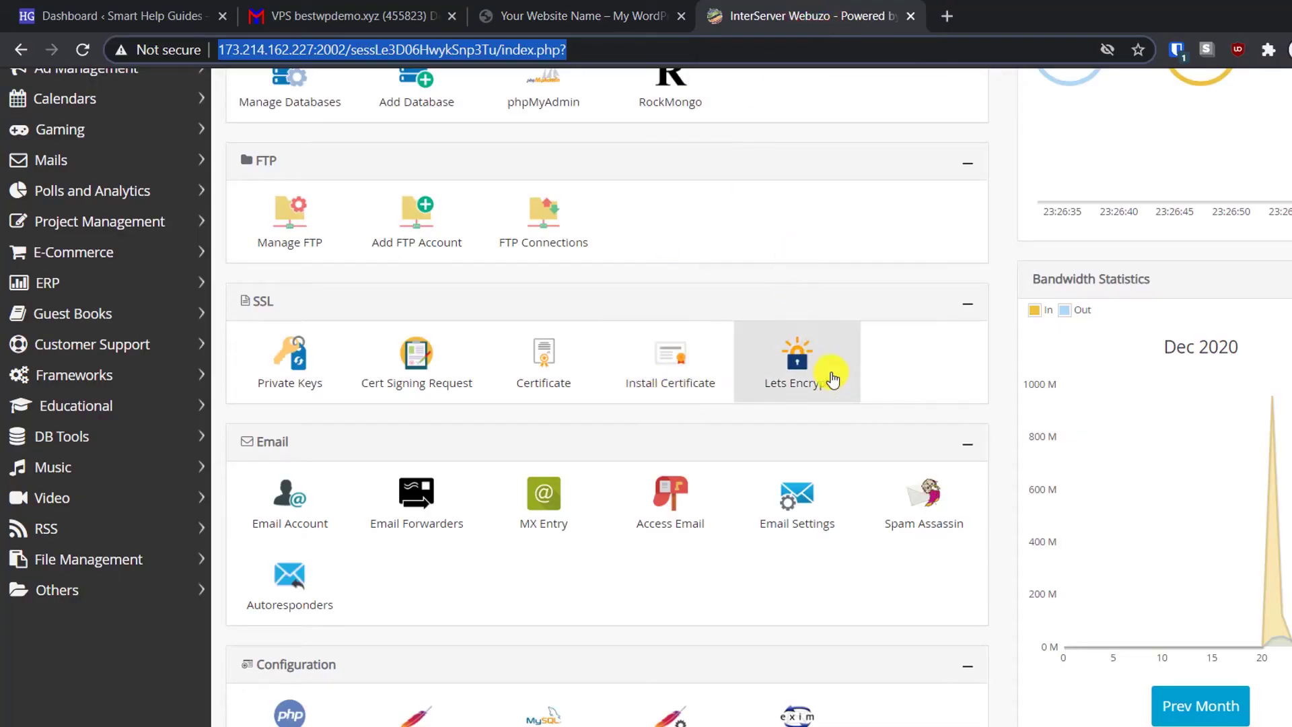
pyautogui.click(798, 370)
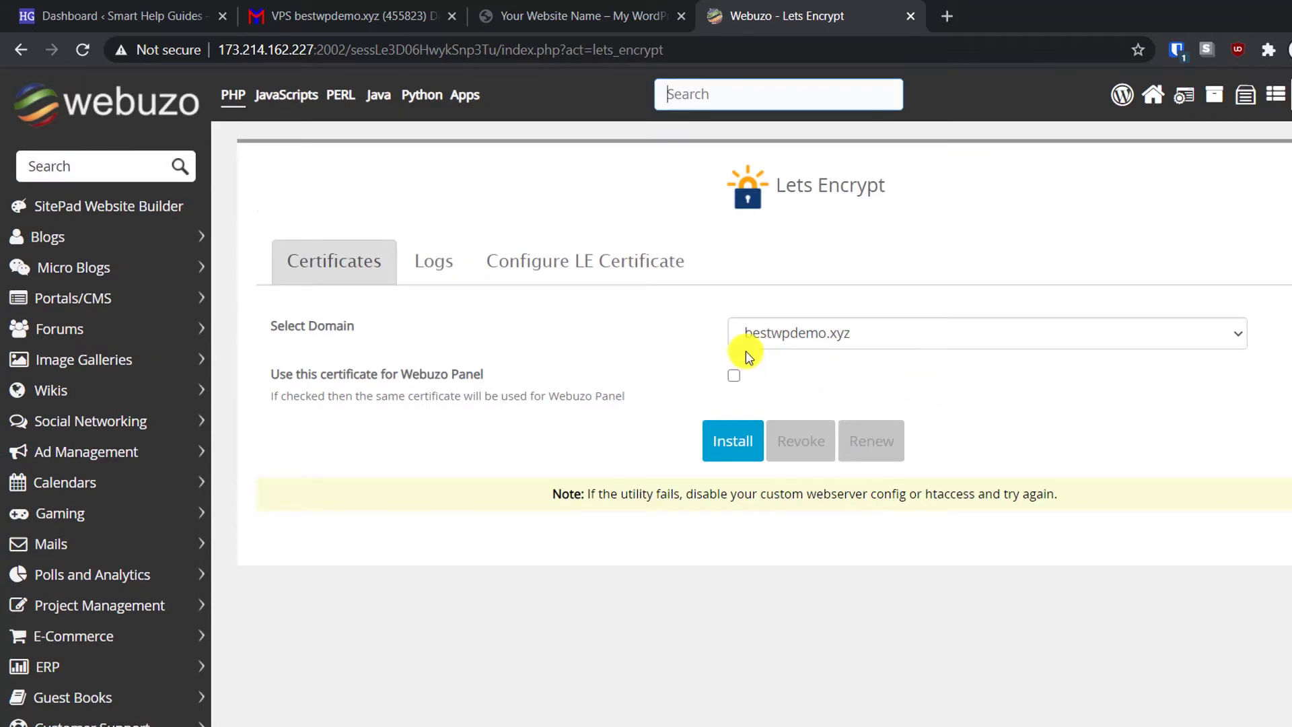
pyautogui.click(814, 333)
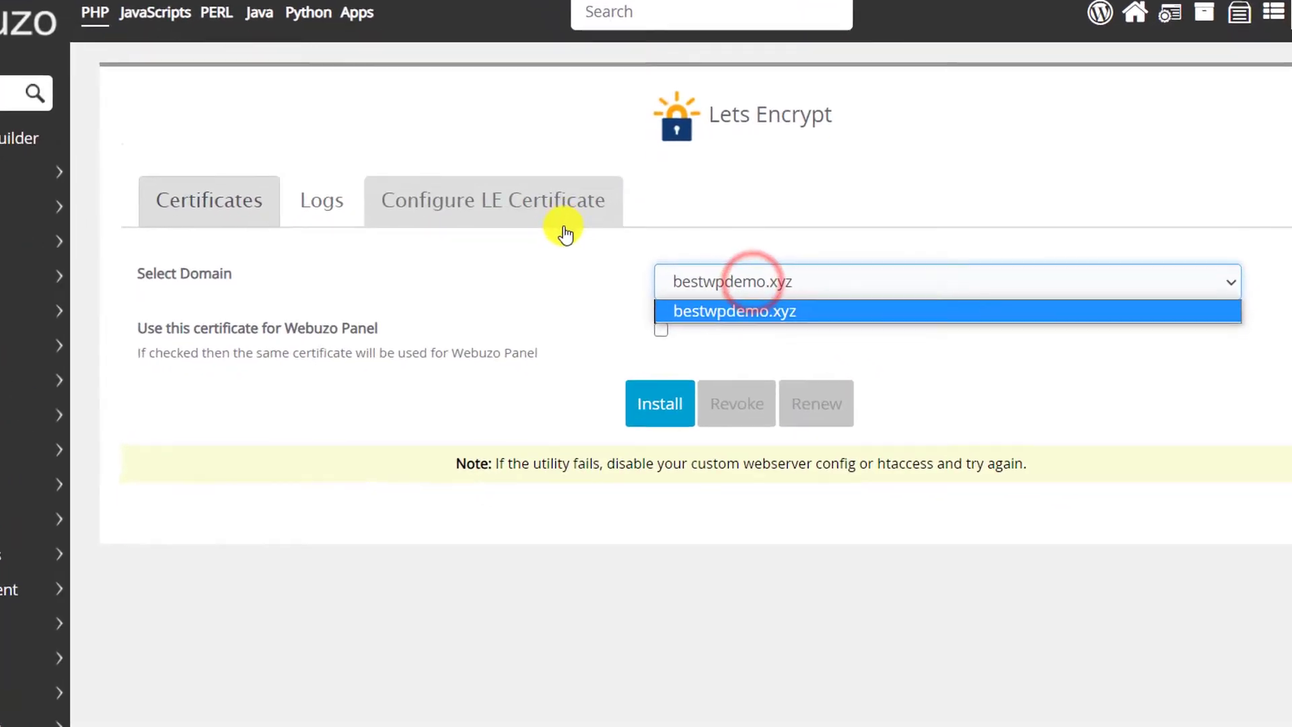
pyautogui.click(547, 261)
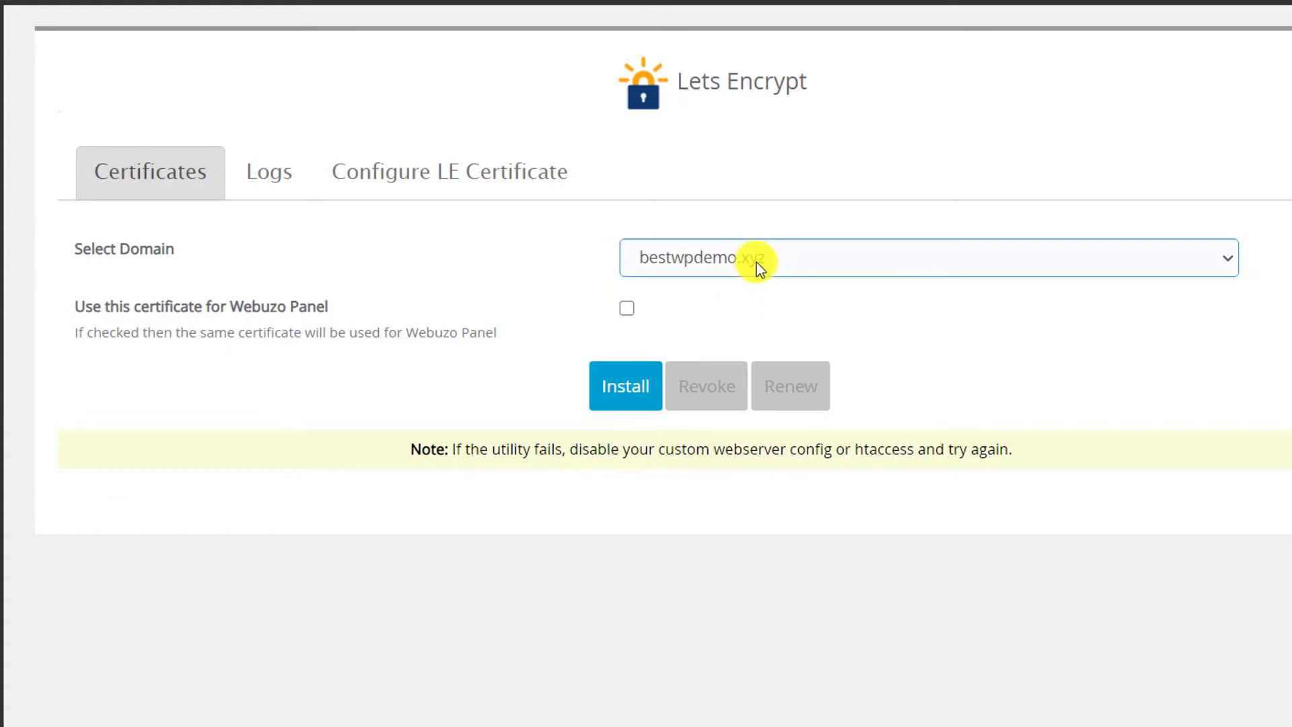
pyautogui.click(624, 309)
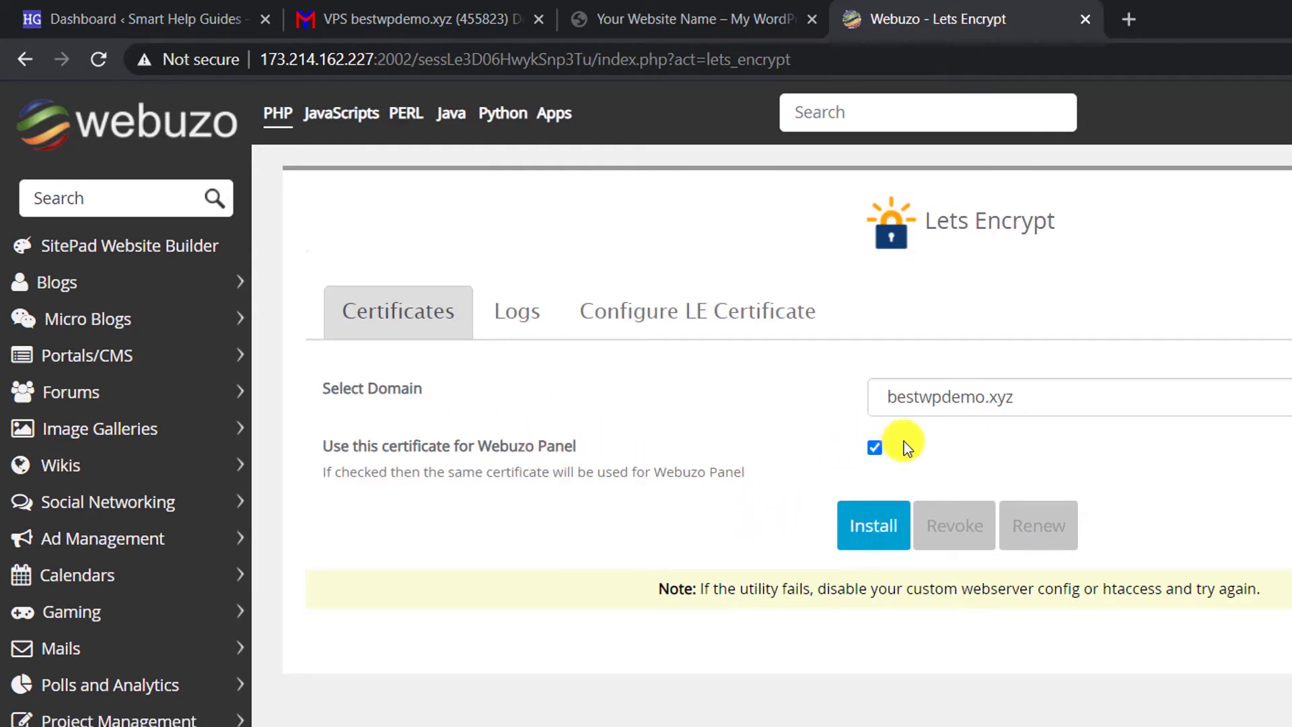
pyautogui.click(885, 539)
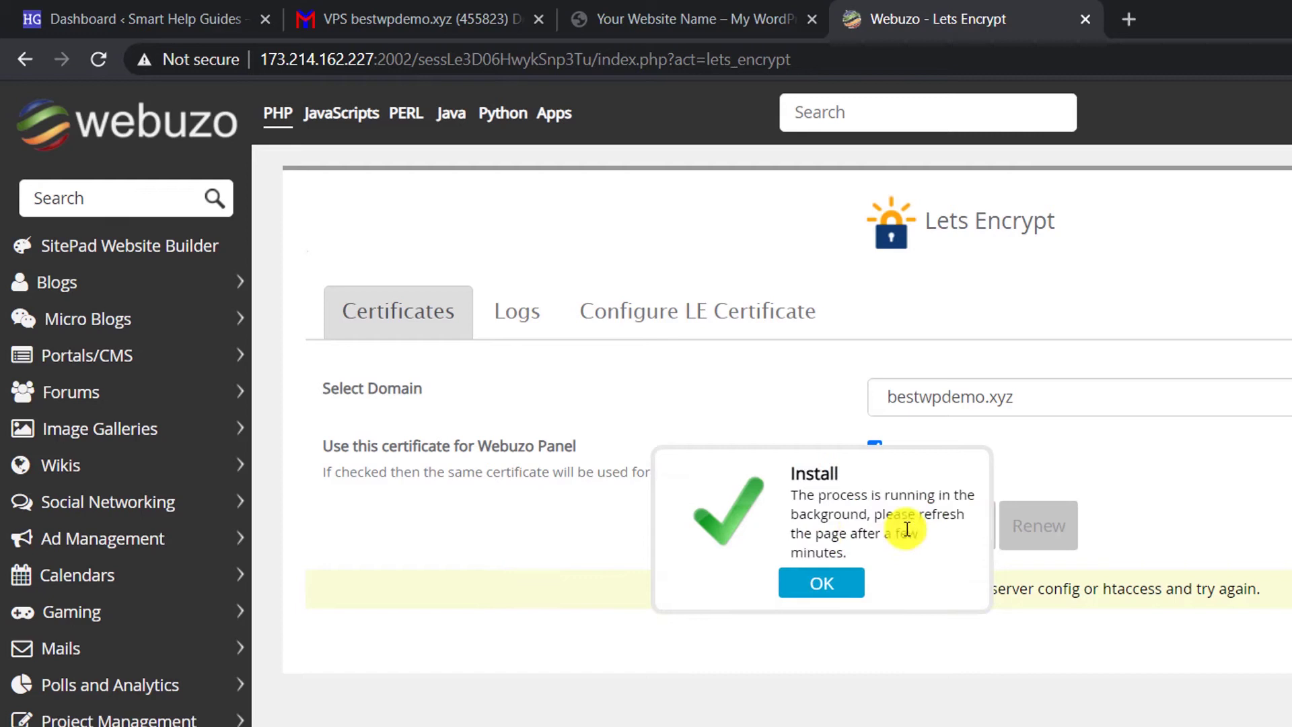
pyautogui.click(831, 591)
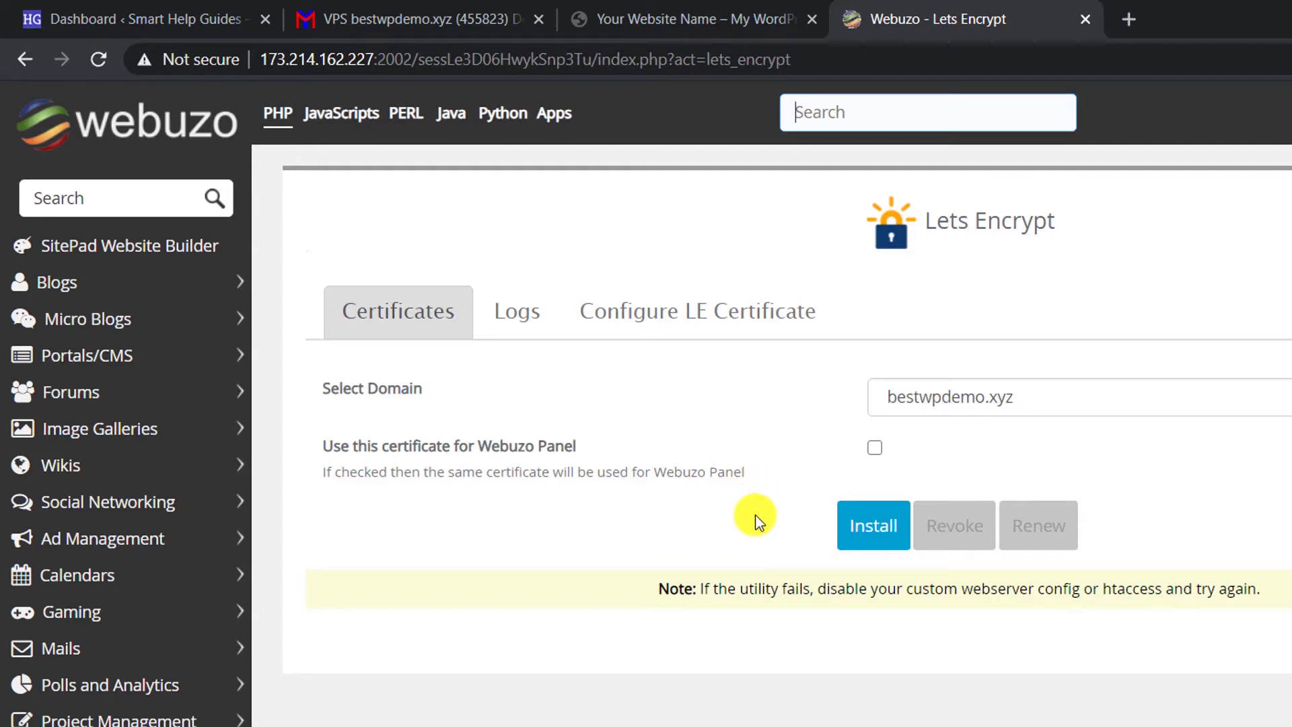
# Step: Open the Let's Encrypt logs and refresh them to show the latest entries
pyautogui.click(642, 312)
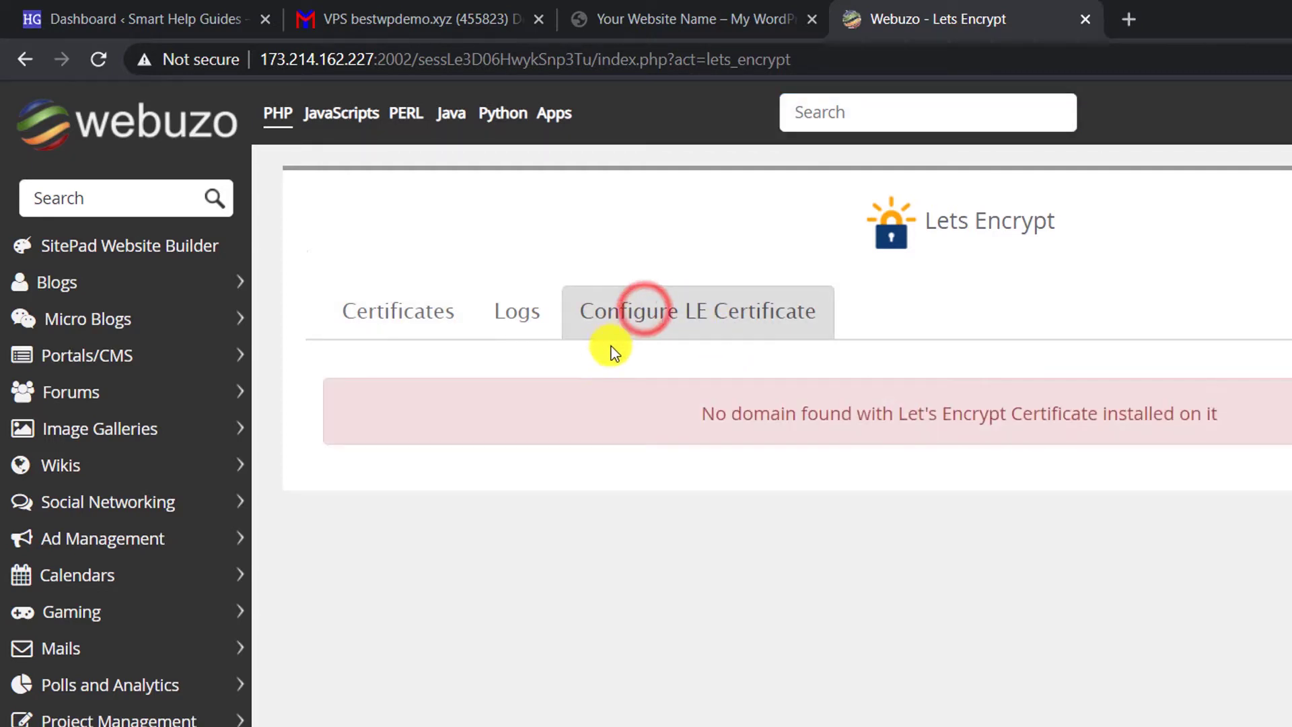
pyautogui.click(511, 315)
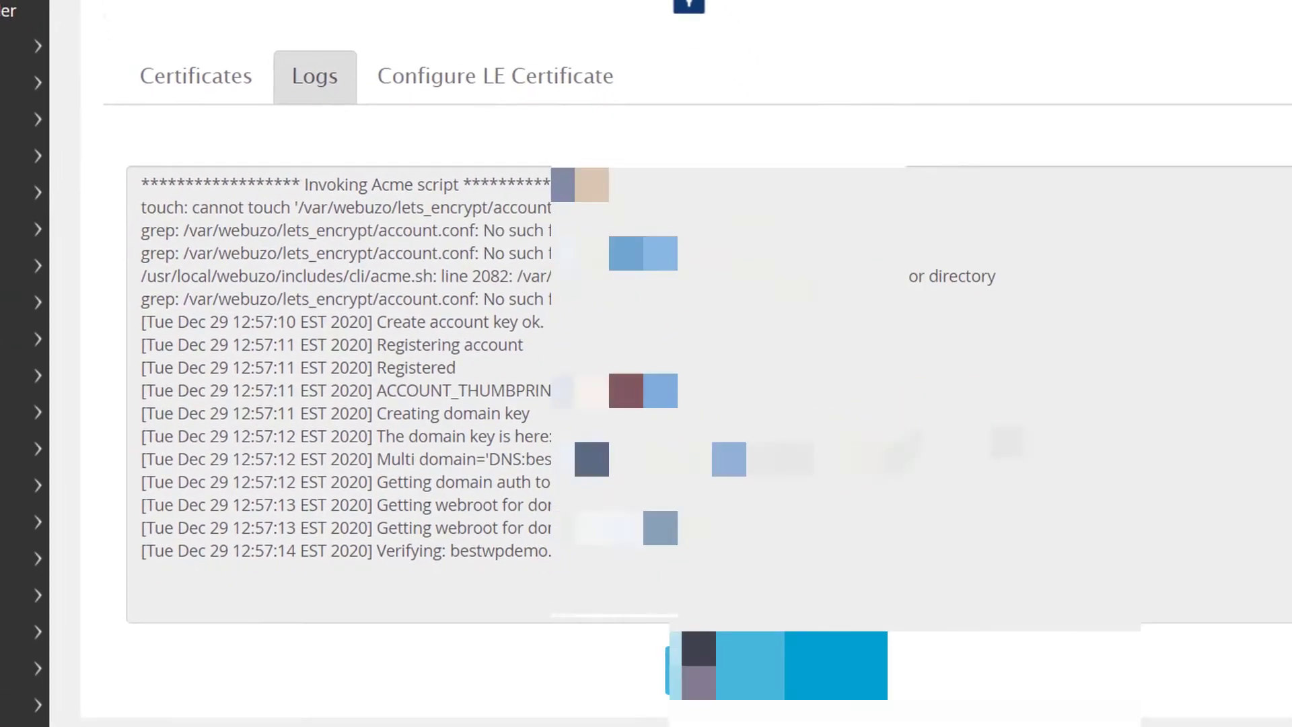
pyautogui.click(732, 674)
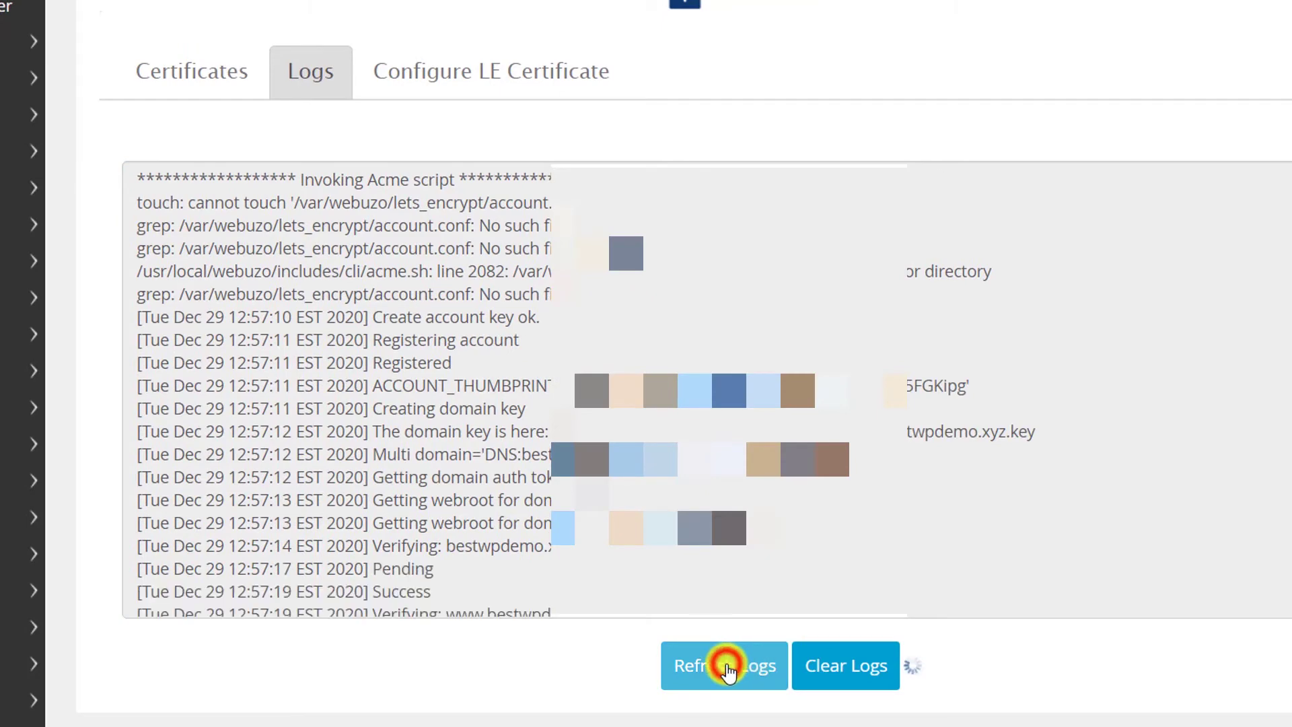
pyautogui.scroll(-3, 591, 426)
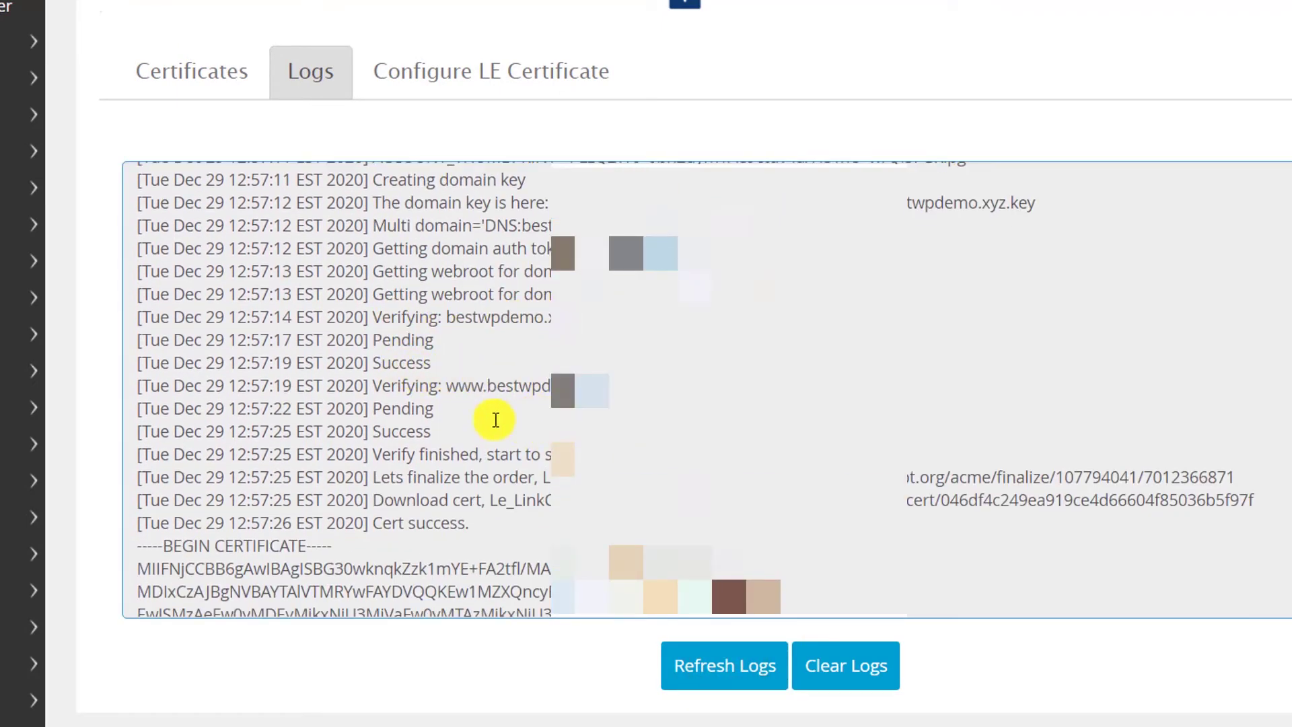
pyautogui.scroll(-2, 471, 416)
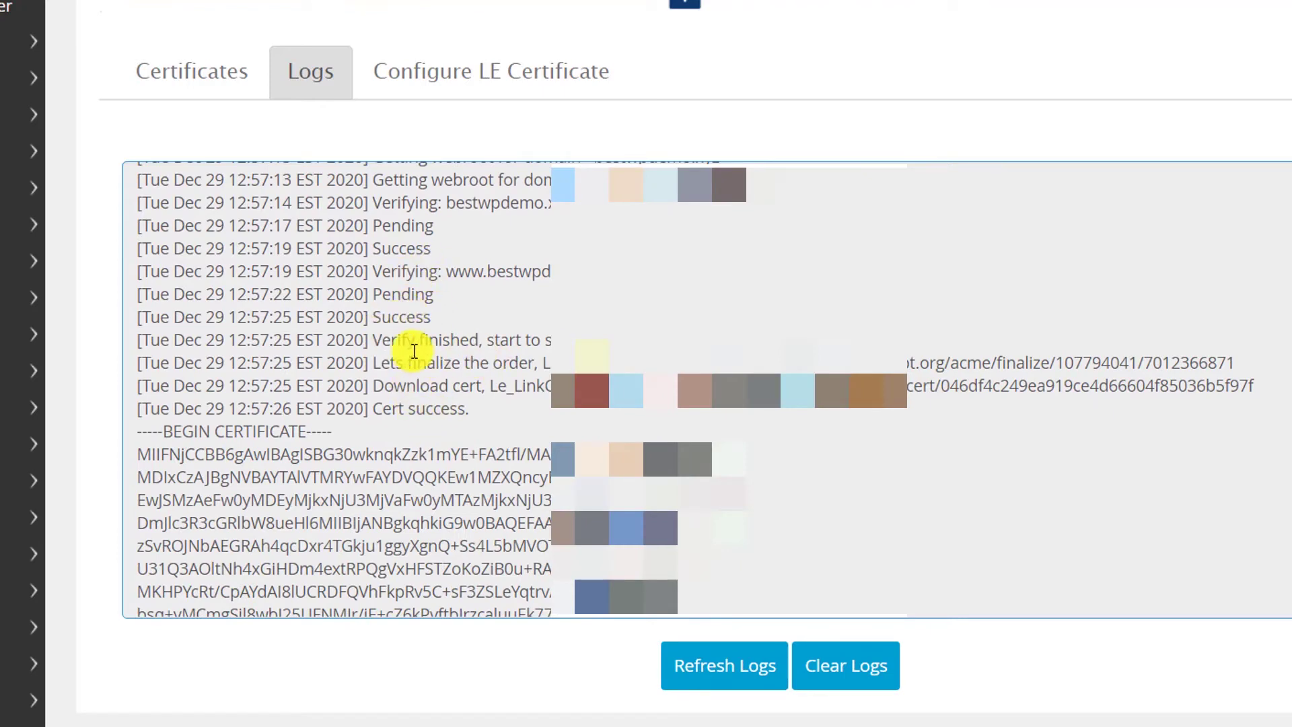
pyautogui.scroll(-10, 439, 406)
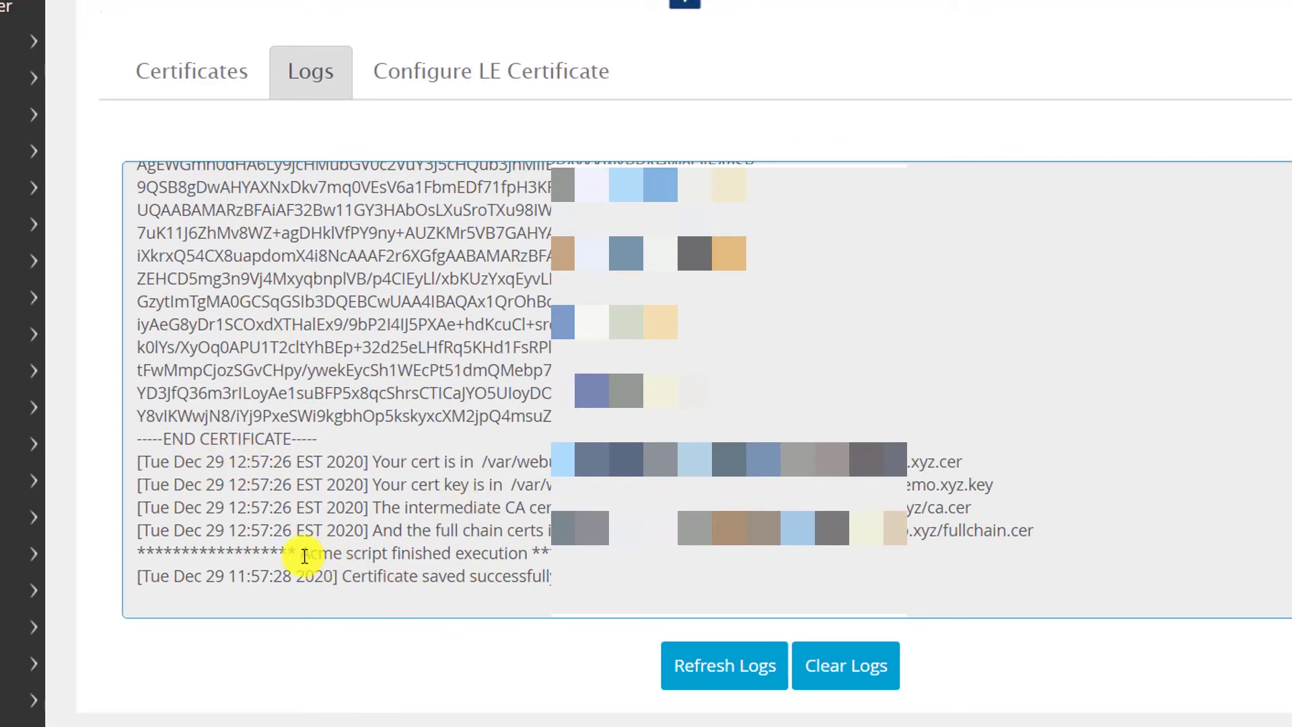
# Step: Highlight the 'Acme script finished execution' and 'Certificate saved successfully' log lines
pyautogui.moveTo(304, 556); pyautogui.dragTo(548, 553)
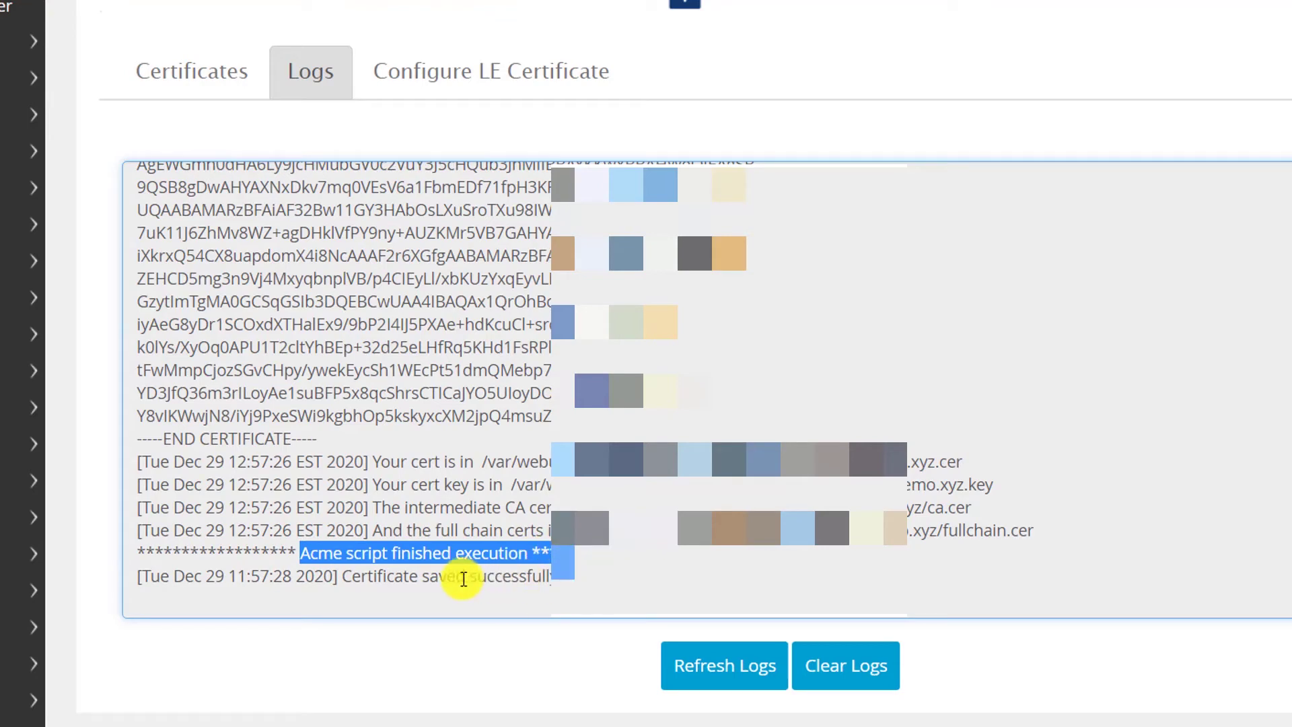
pyautogui.moveTo(377, 576); pyautogui.dragTo(591, 578)
pyautogui.click(591, 579)
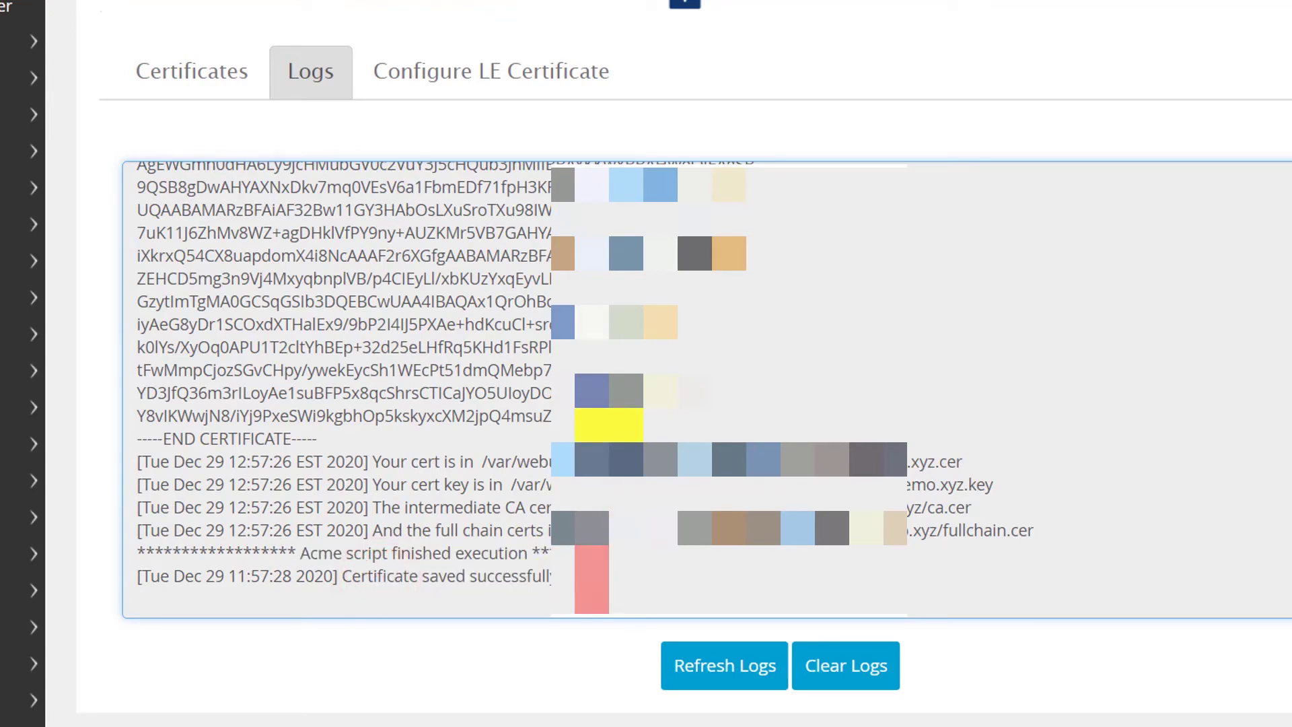
pyautogui.click(478, 67)
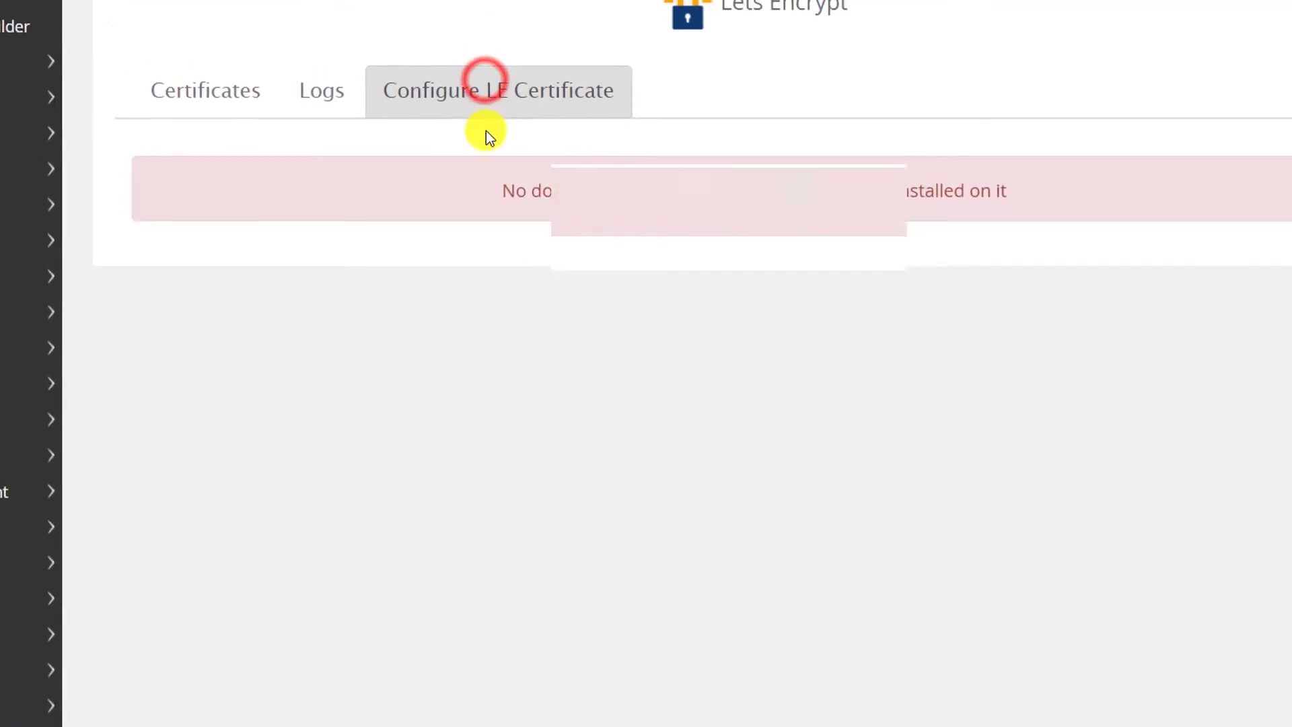
# Step: Reload the Certificates view to confirm bestwpdemo.xyz's R3 certificate, valid until 29 Mar 2021
pyautogui.click(243, 61)
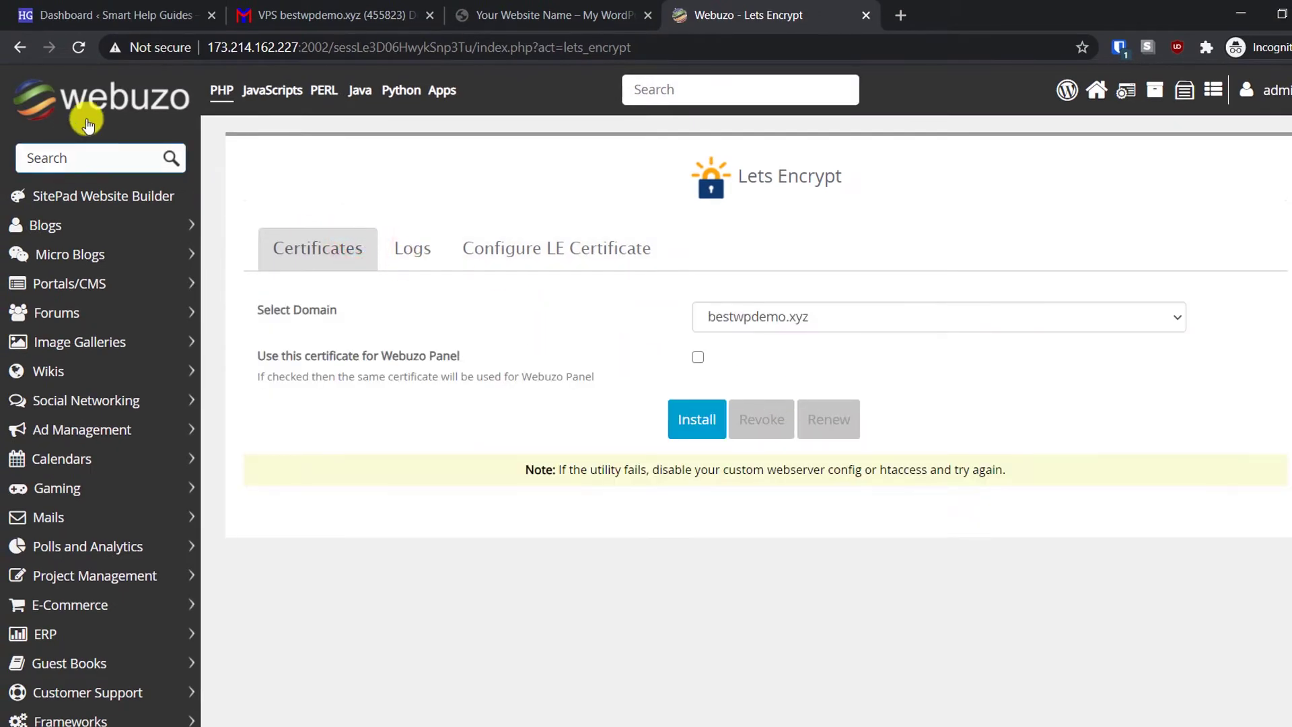
pyautogui.click(79, 47)
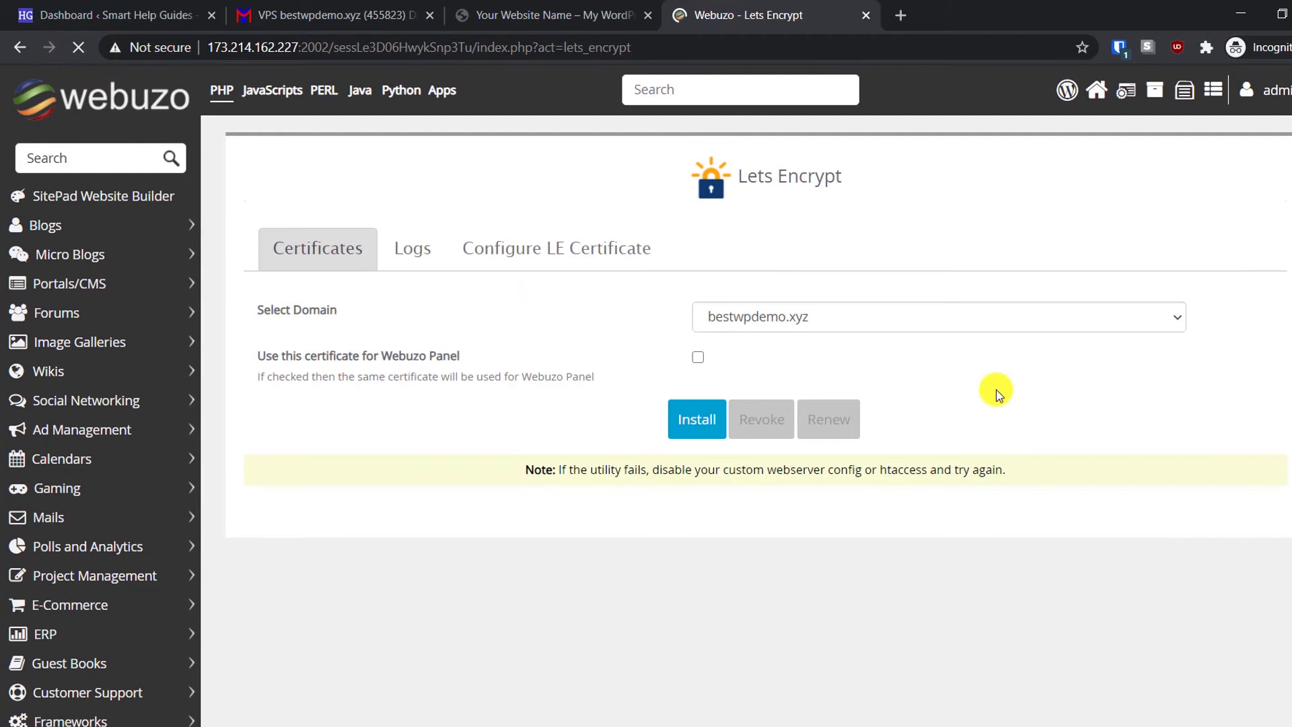
pyautogui.scroll(-2, 996, 393)
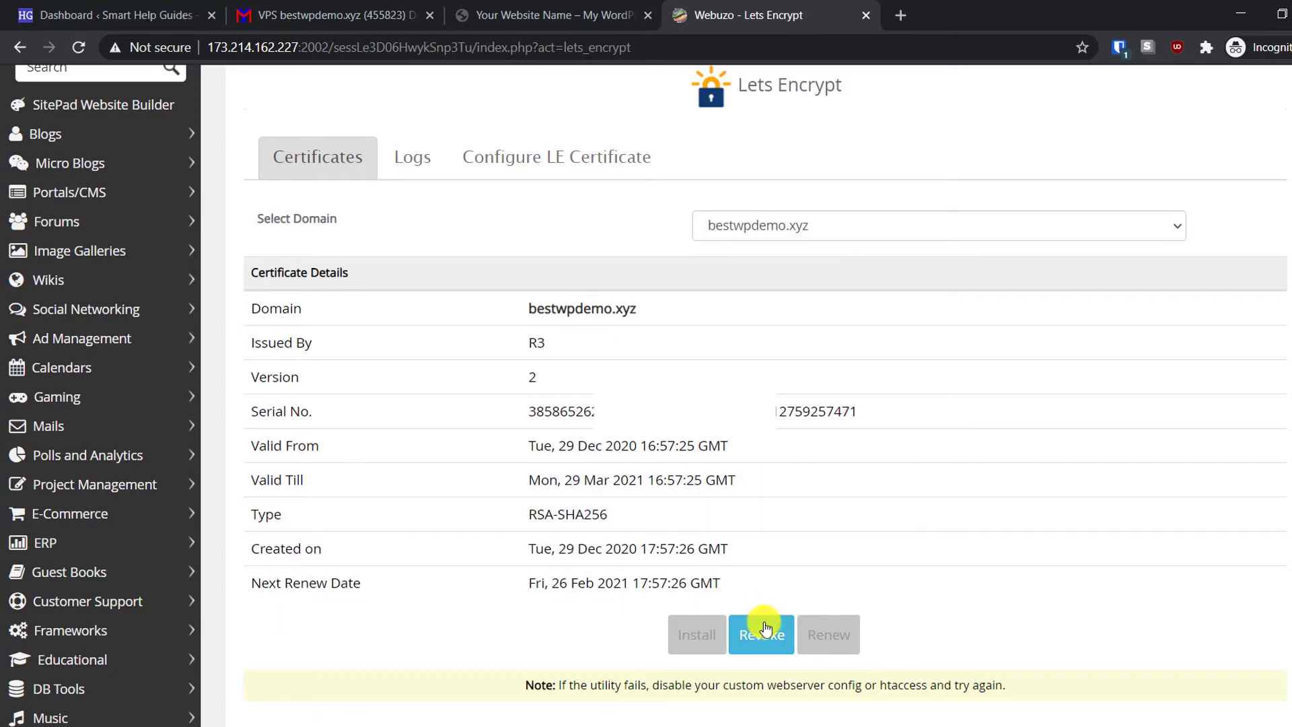
pyautogui.click(525, 157)
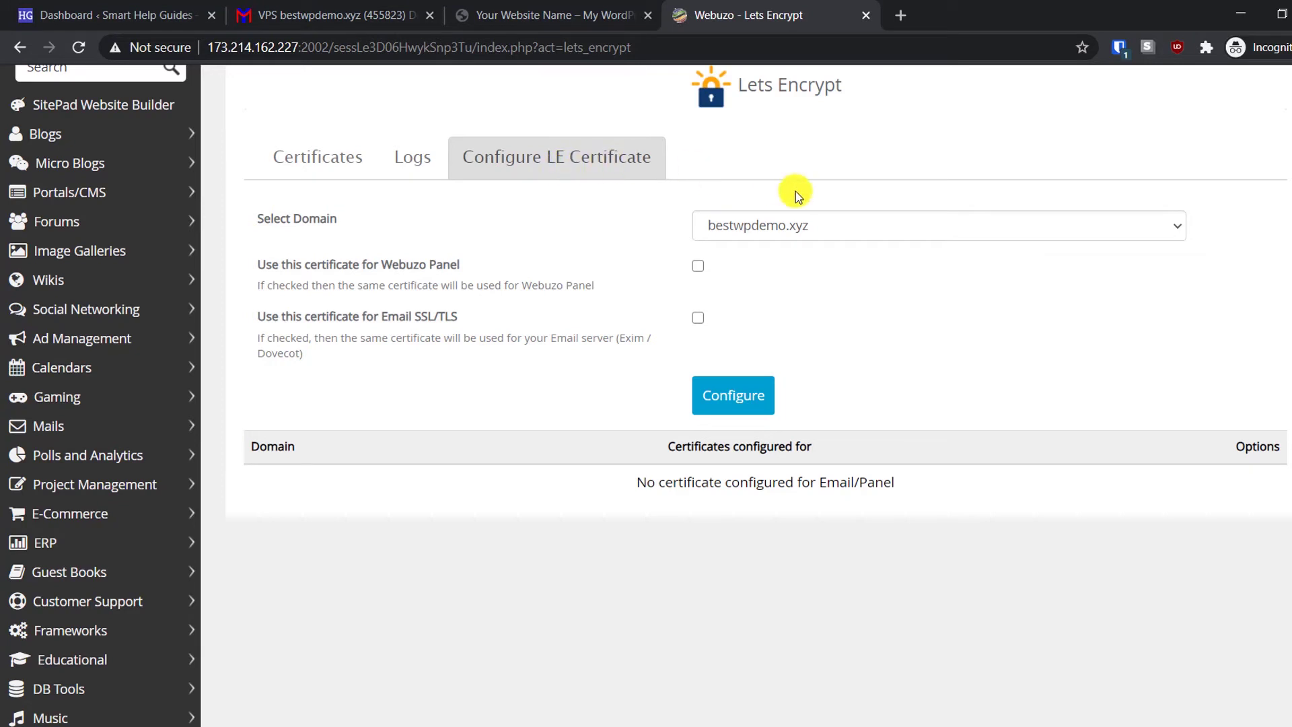
# Step: Configure the bestwpdemo.xyz certificate for both the Webuzo panel and Email SSL/TLS
pyautogui.click(790, 224)
pyautogui.click(791, 224)
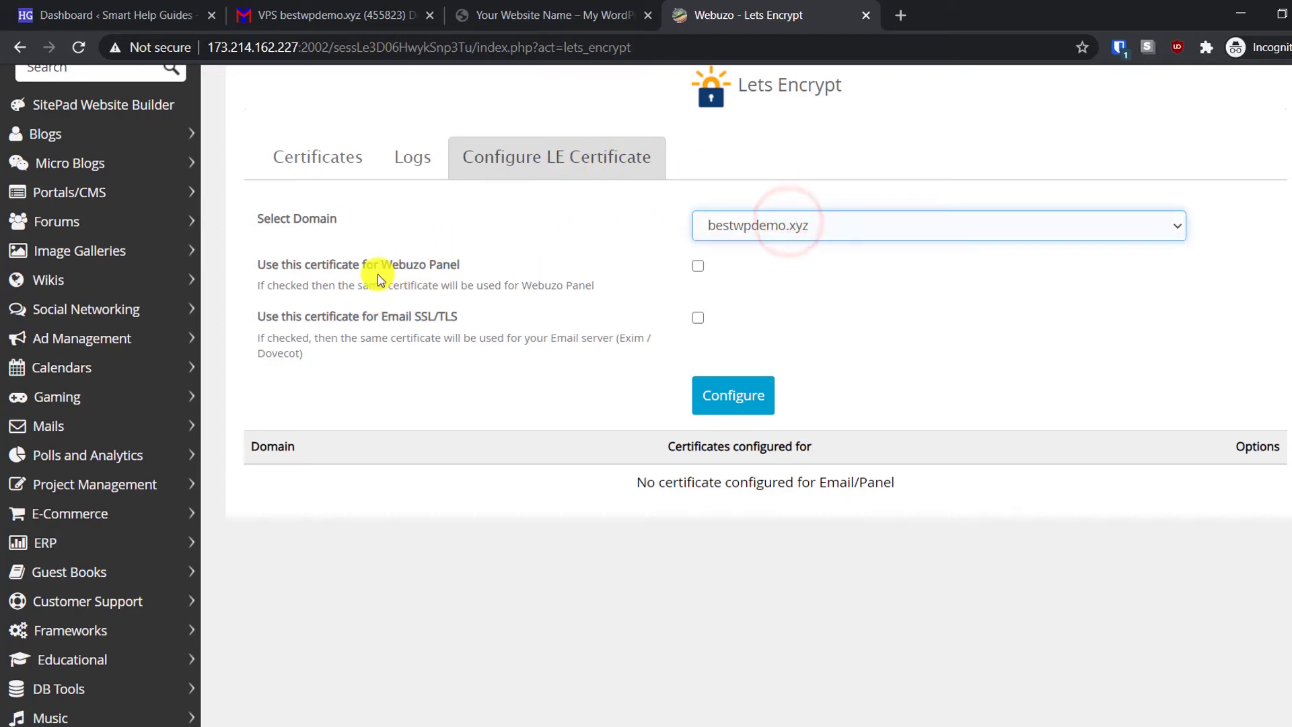
pyautogui.click(697, 266)
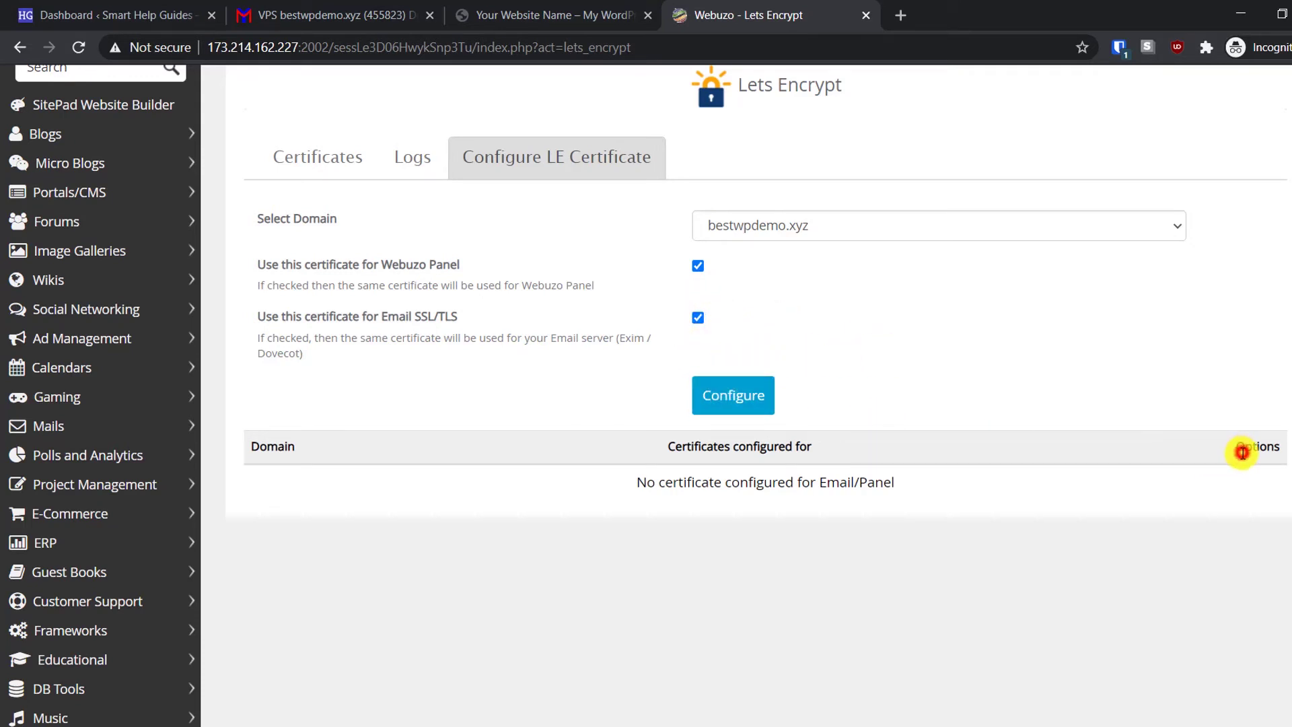
pyautogui.click(758, 386)
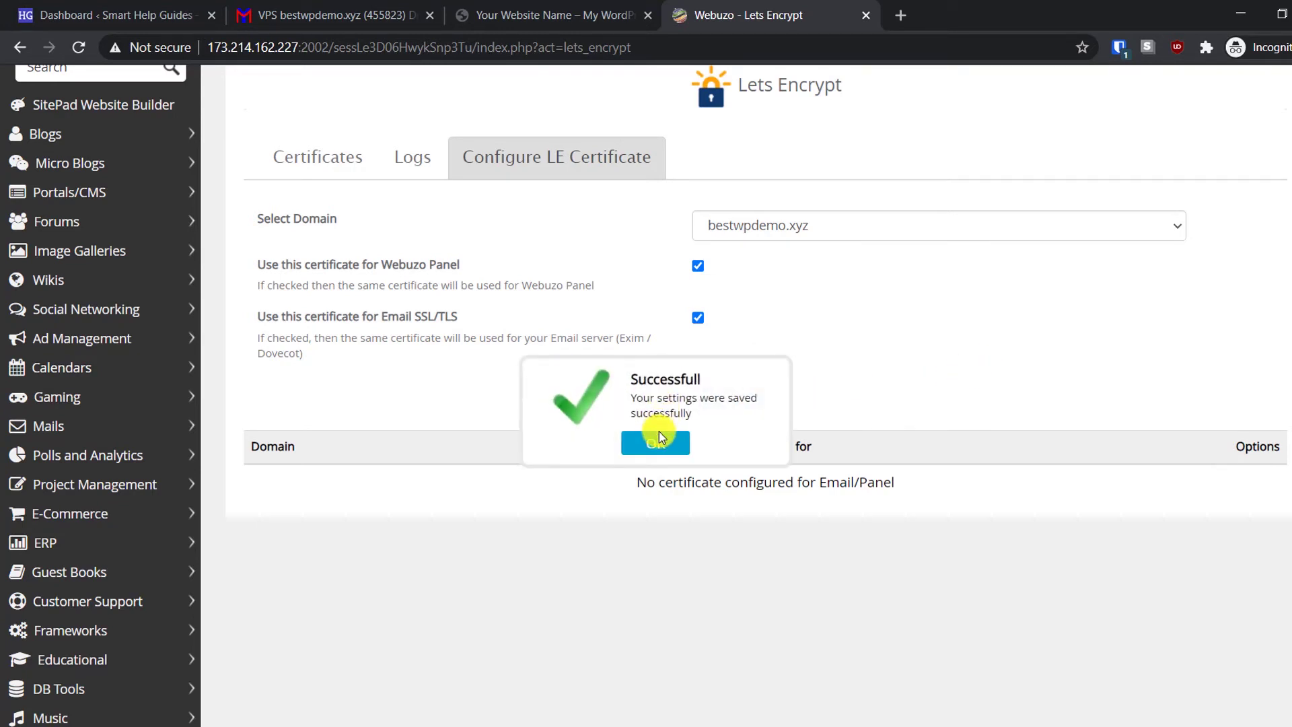
pyautogui.click(658, 439)
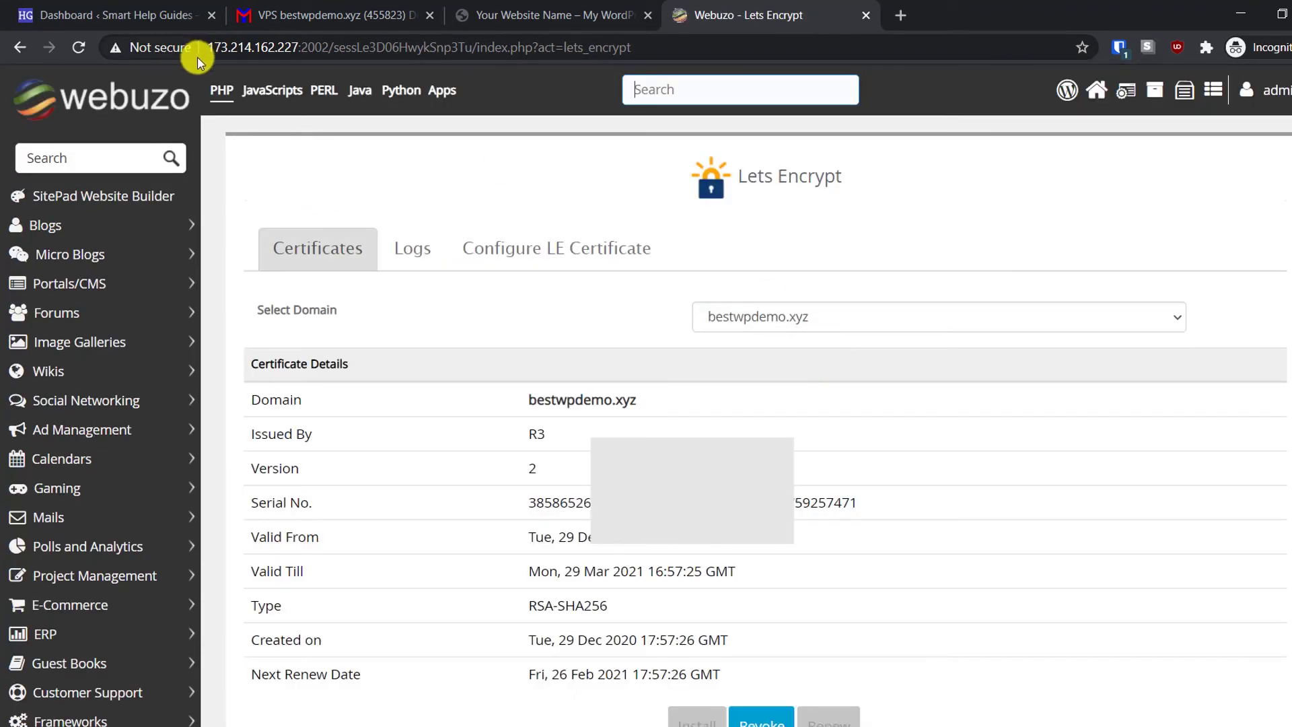
pyautogui.click(208, 39)
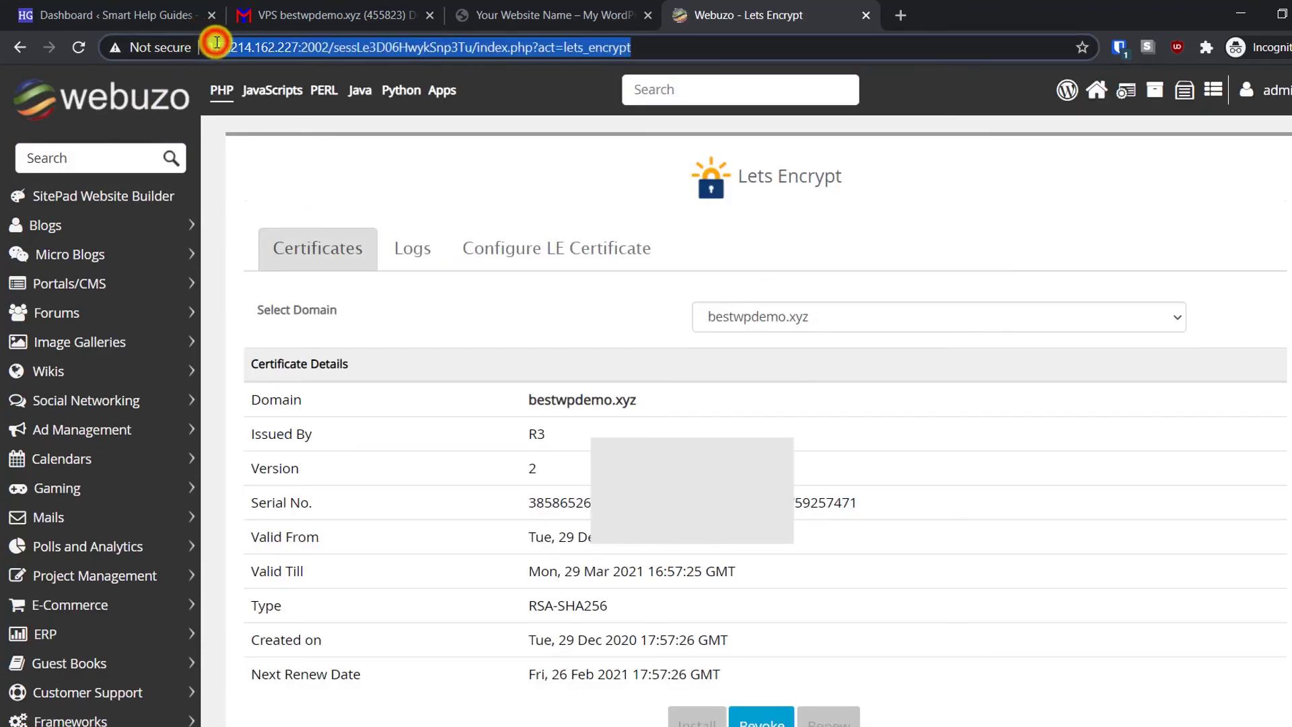
pyautogui.click(214, 43)
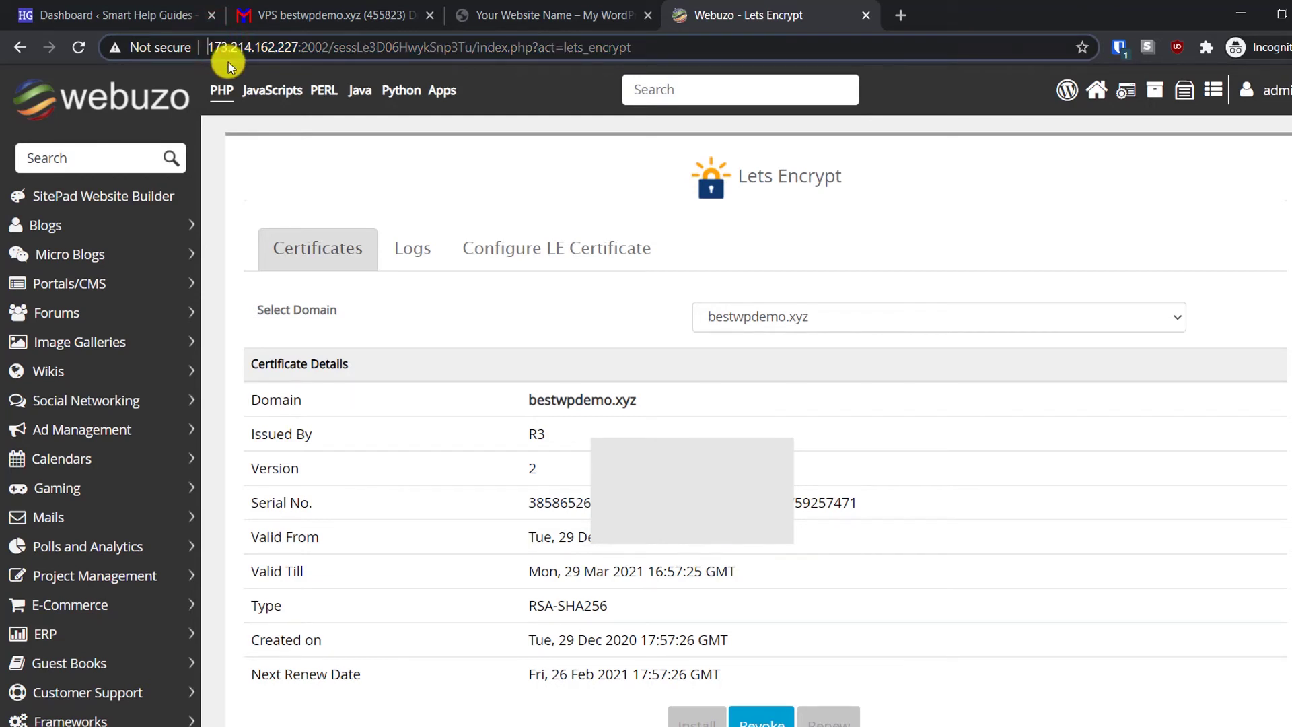
pyautogui.write('http')
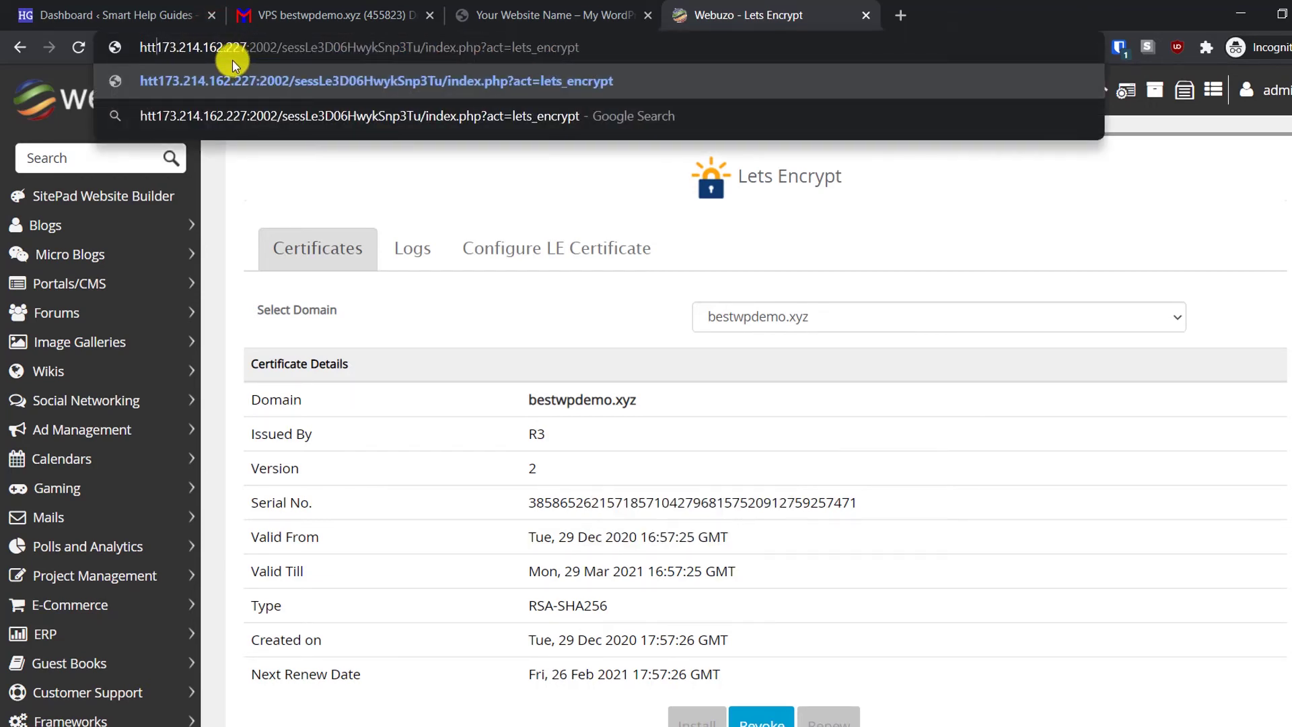
pyautogui.write('s')
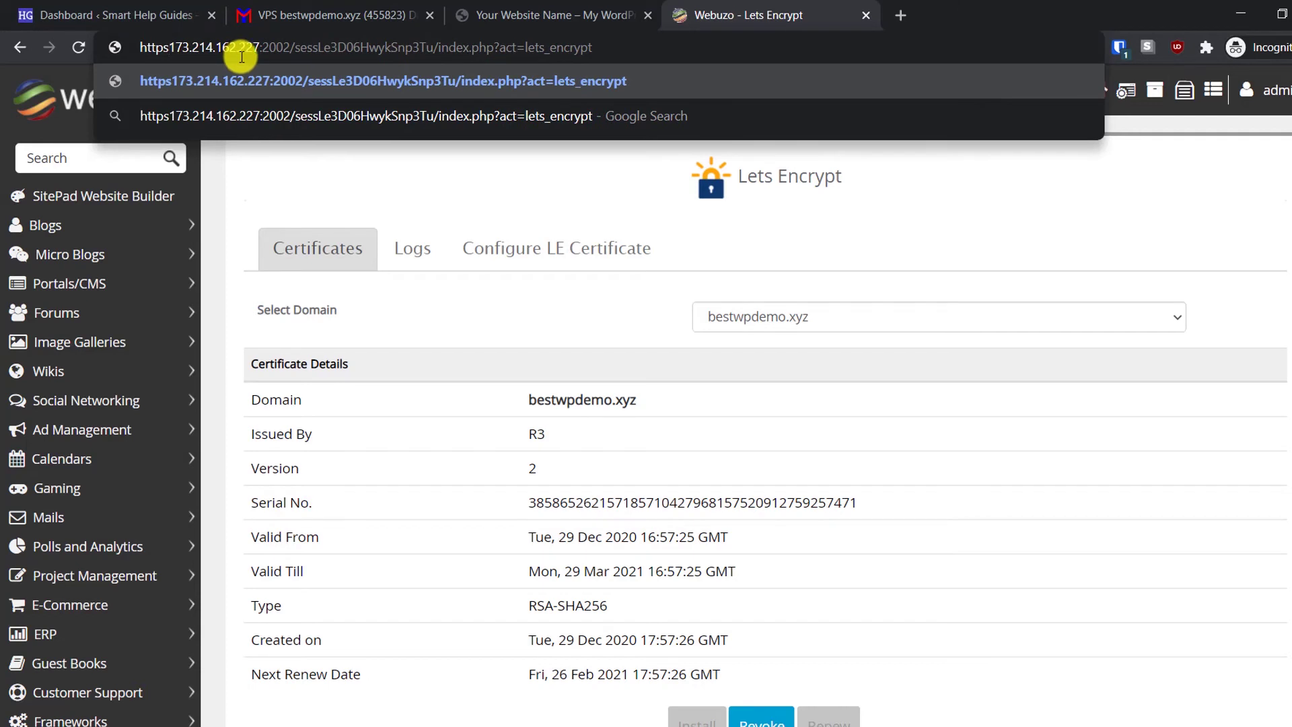
pyautogui.write('://')
pyautogui.press('Return')
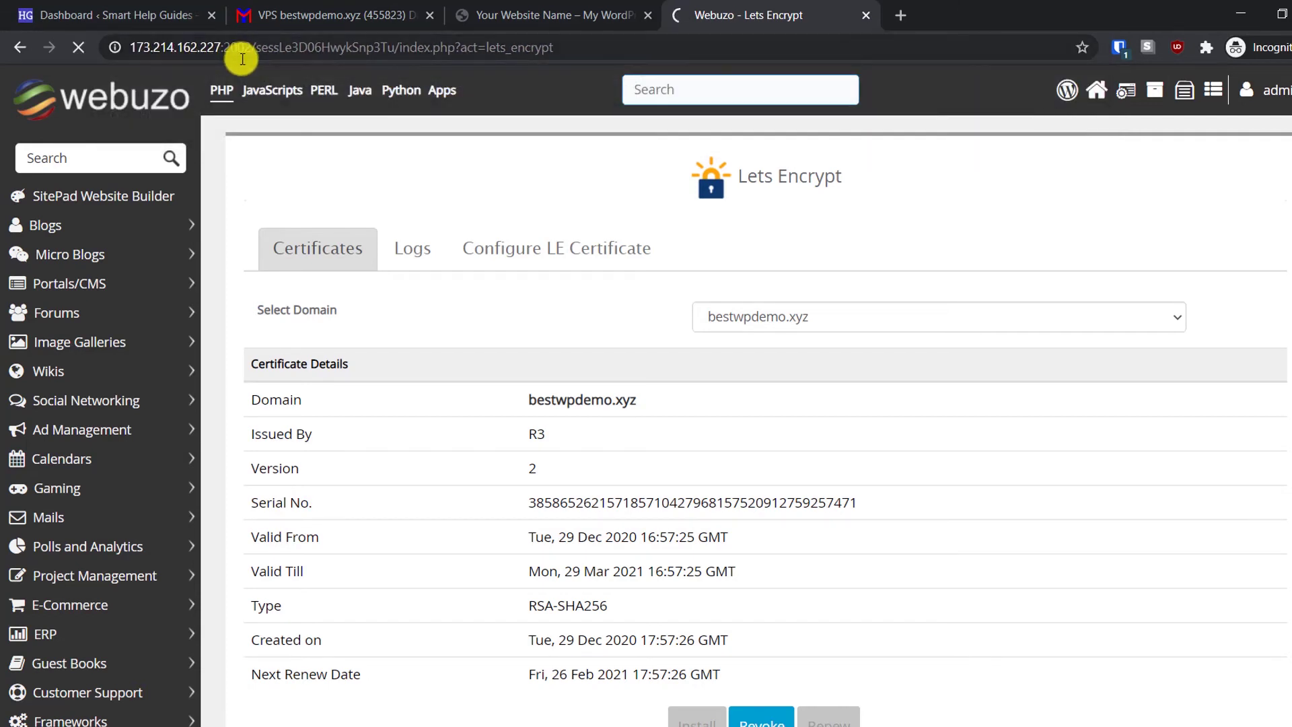
pyautogui.click(128, 47)
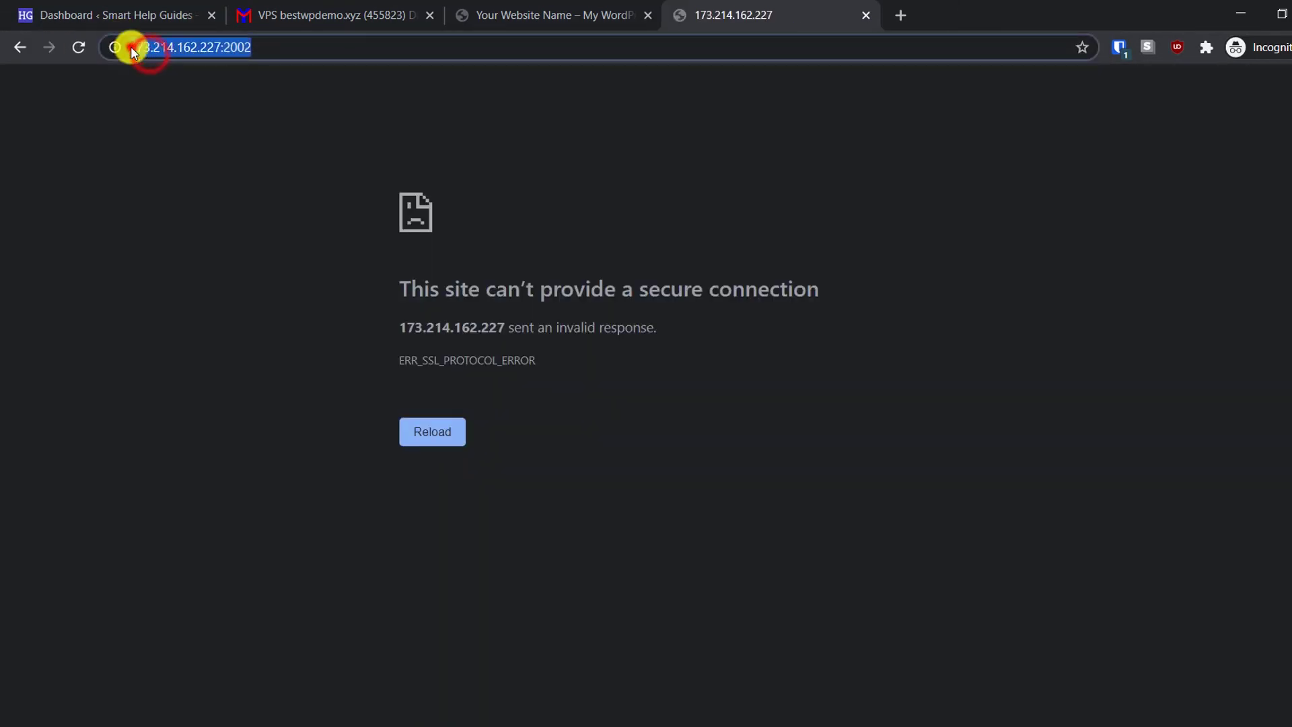
pyautogui.click(131, 47)
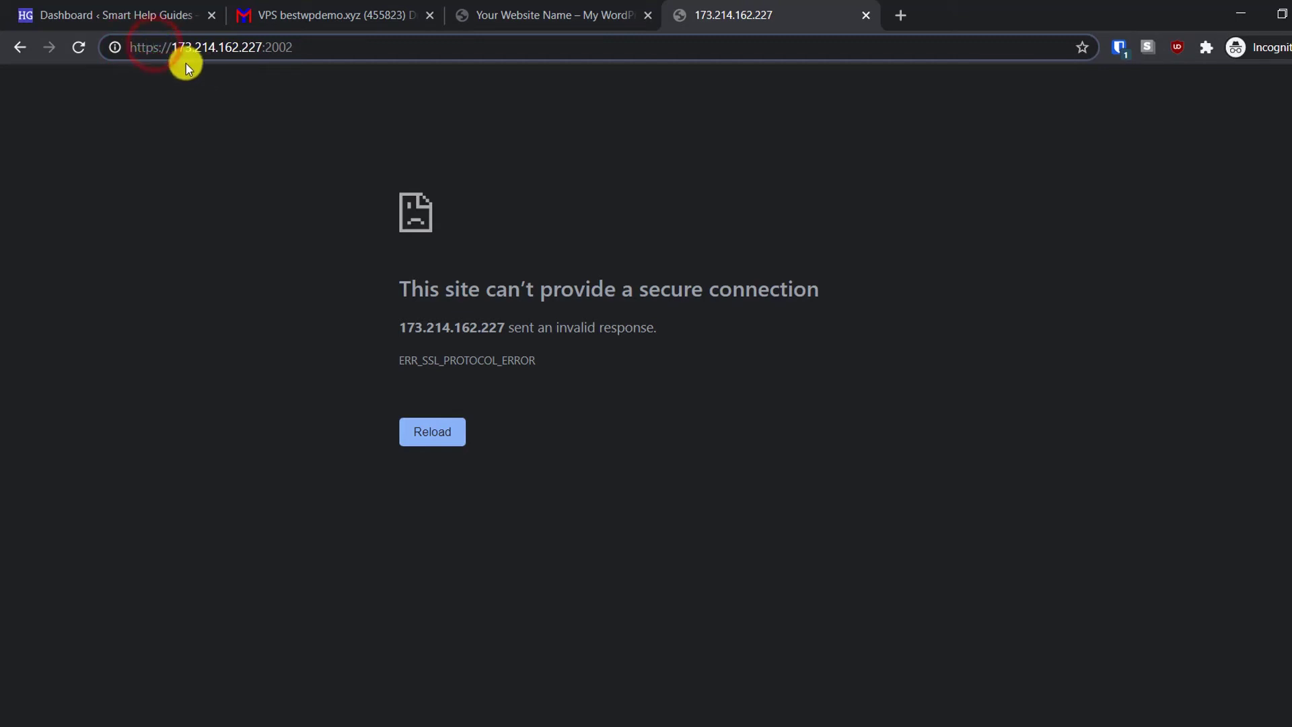
pyautogui.press('BackSpace')
pyautogui.press('Return')
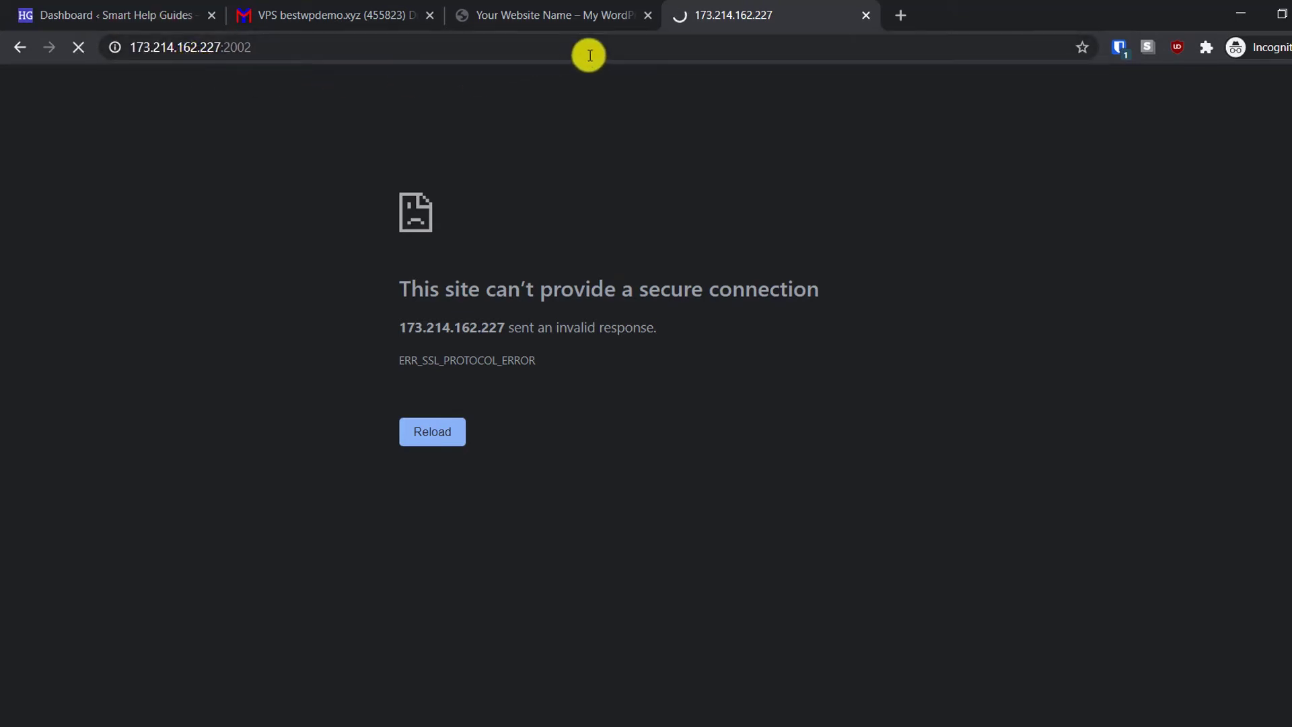
pyautogui.click(538, 13)
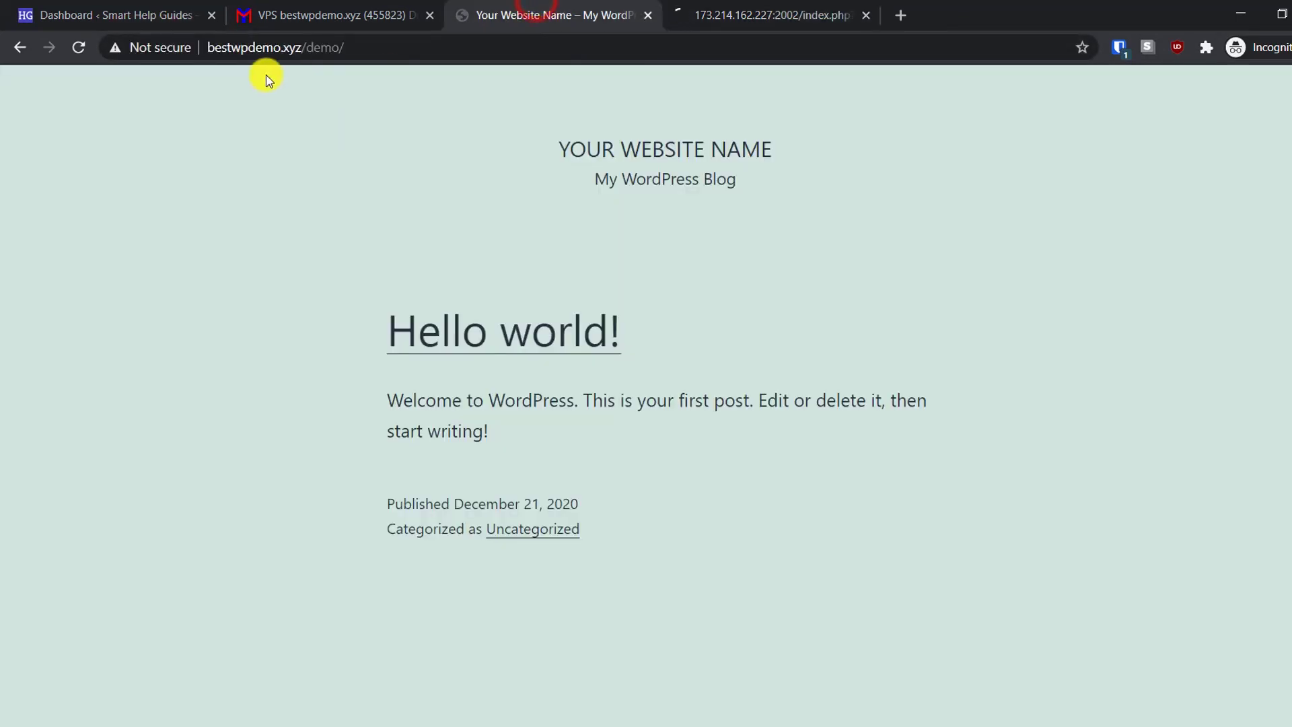
pyautogui.click(210, 47)
pyautogui.click(214, 48)
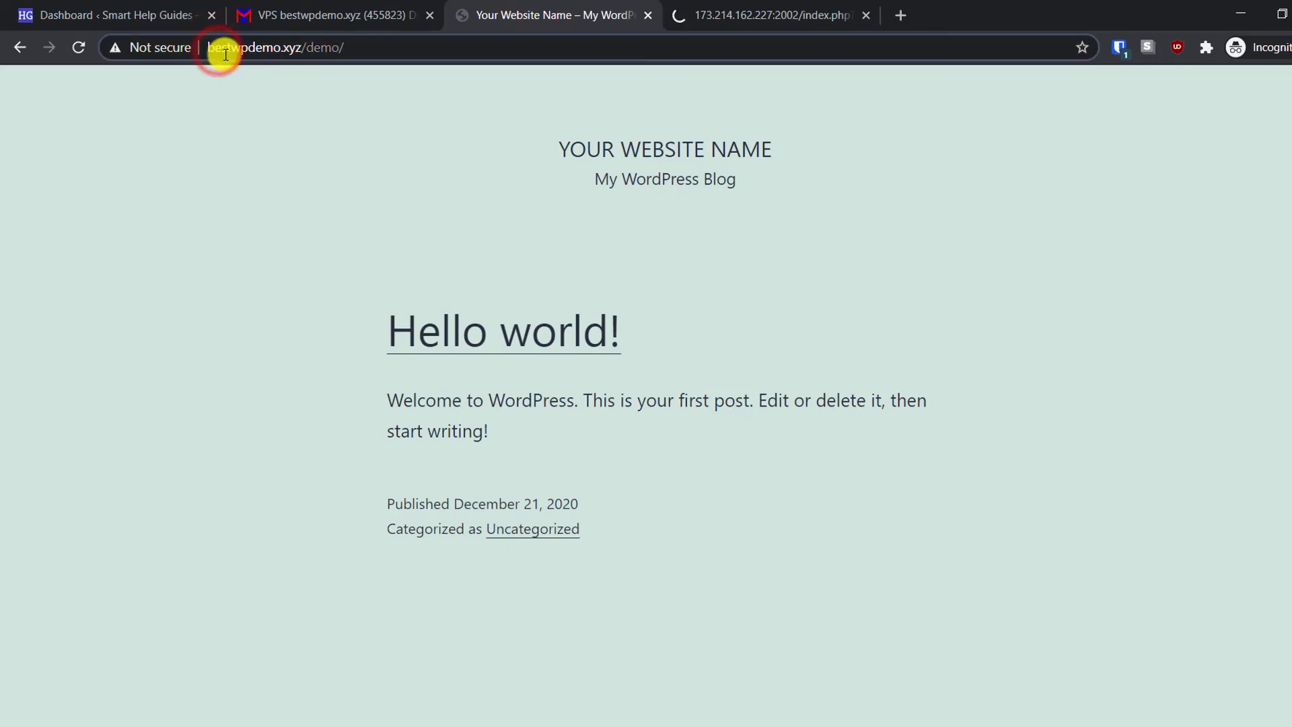
pyautogui.write('https')
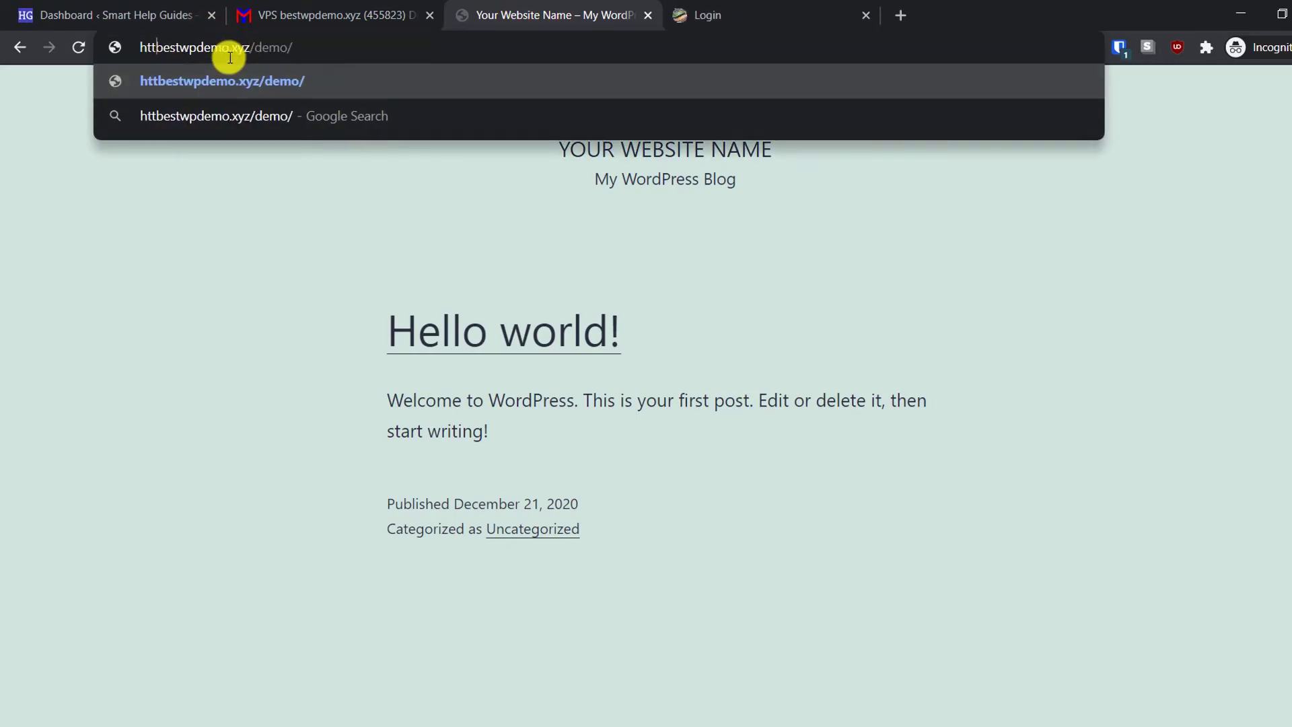
pyautogui.write('://')
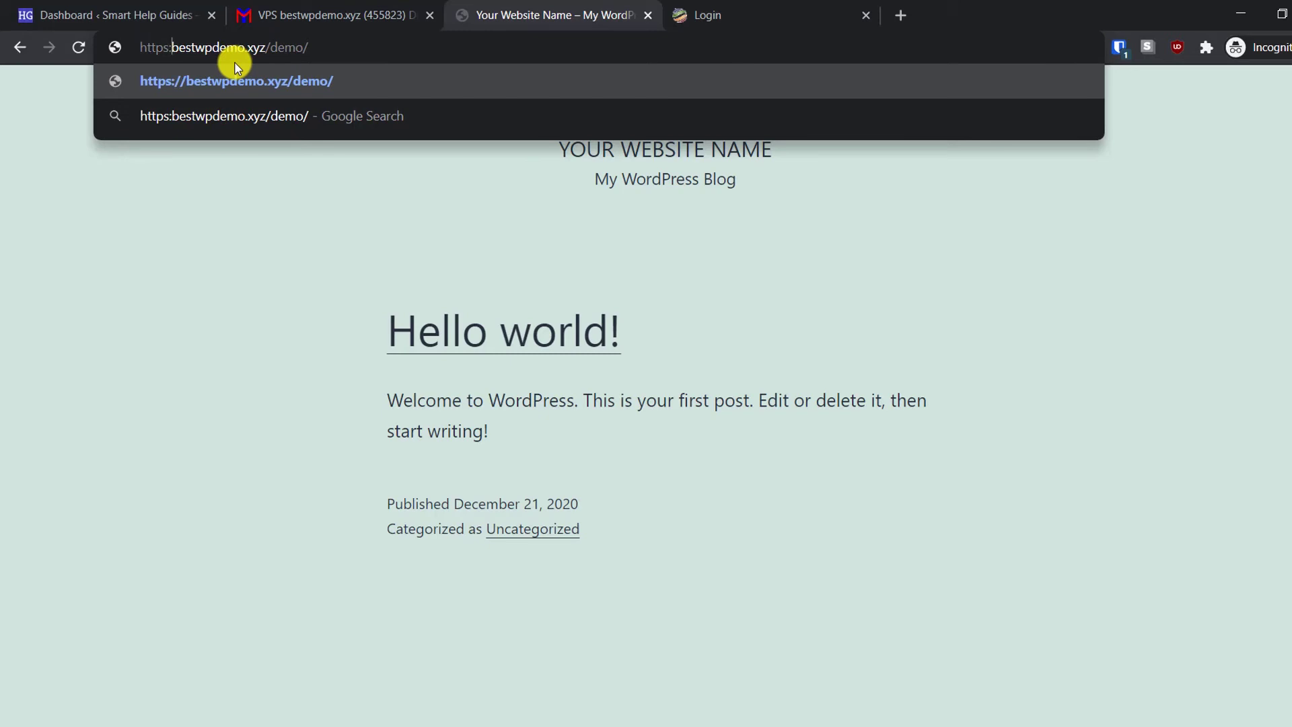
pyautogui.press('Return')
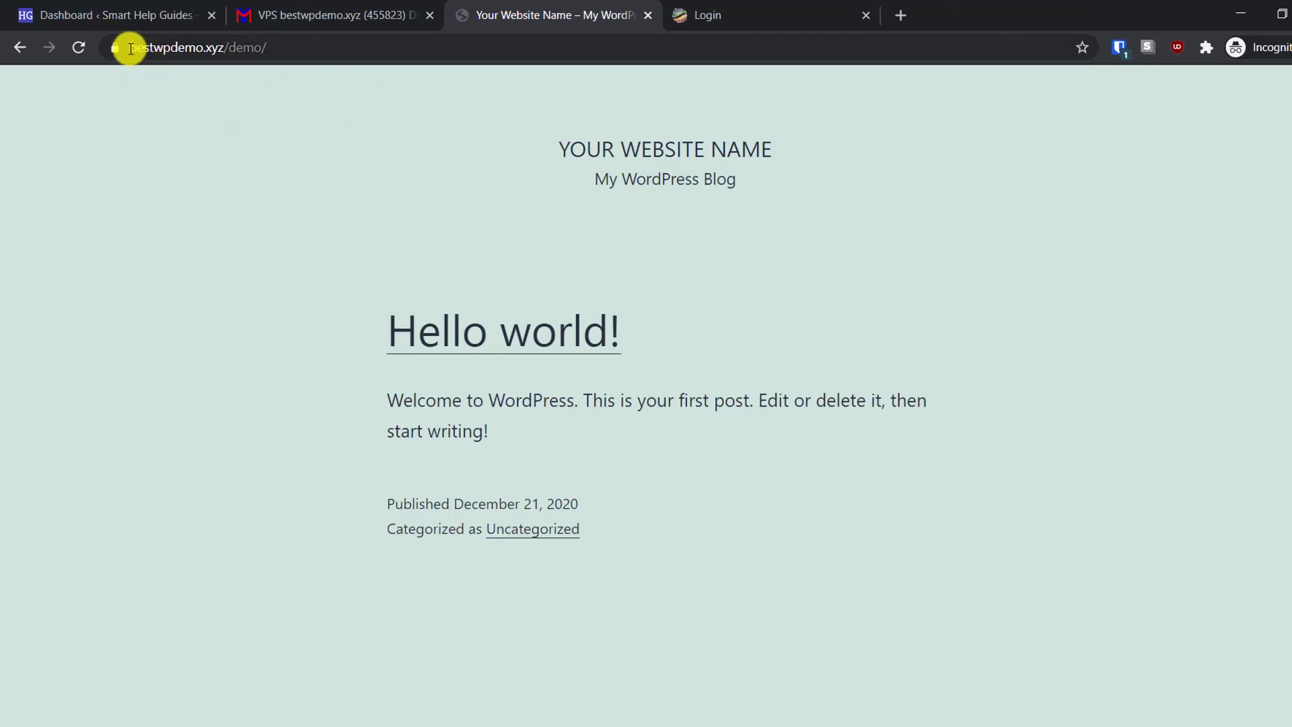
# Step: Inspect the site's certificate: valid, issued by R3, 29-12-2020 to 29-03-2021
pyautogui.click(121, 47)
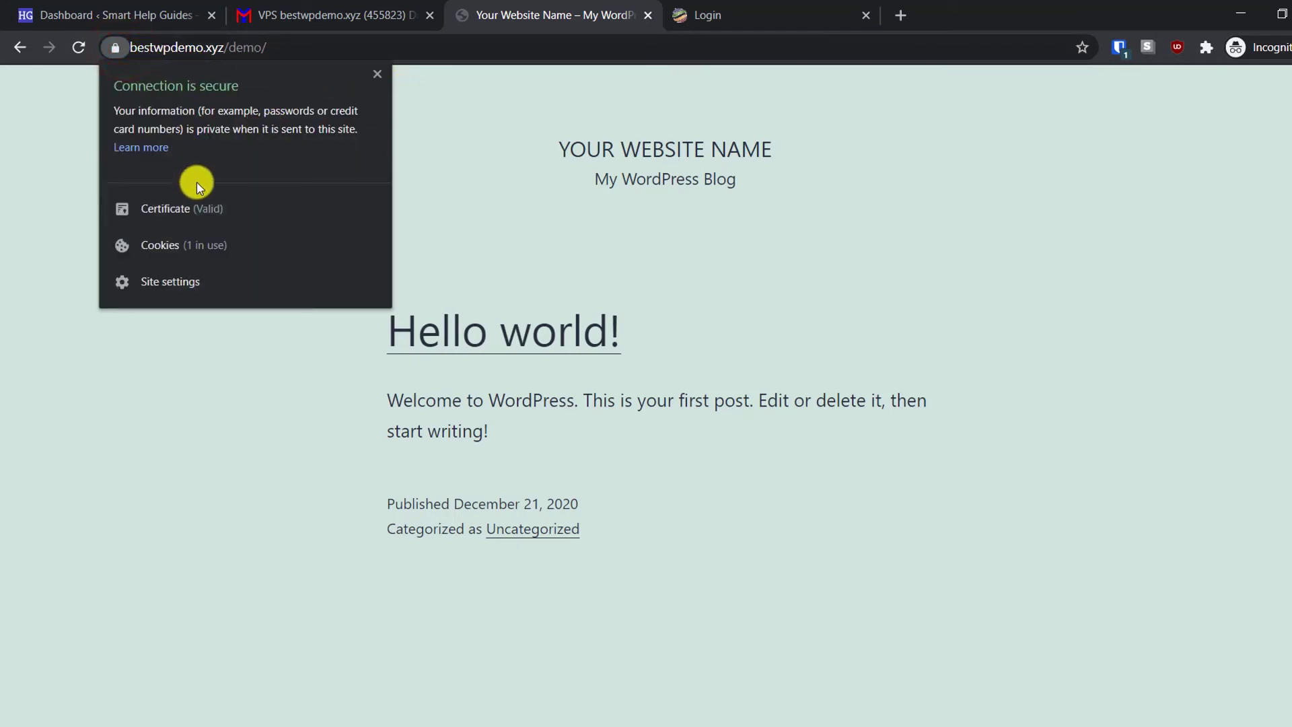
pyautogui.click(196, 207)
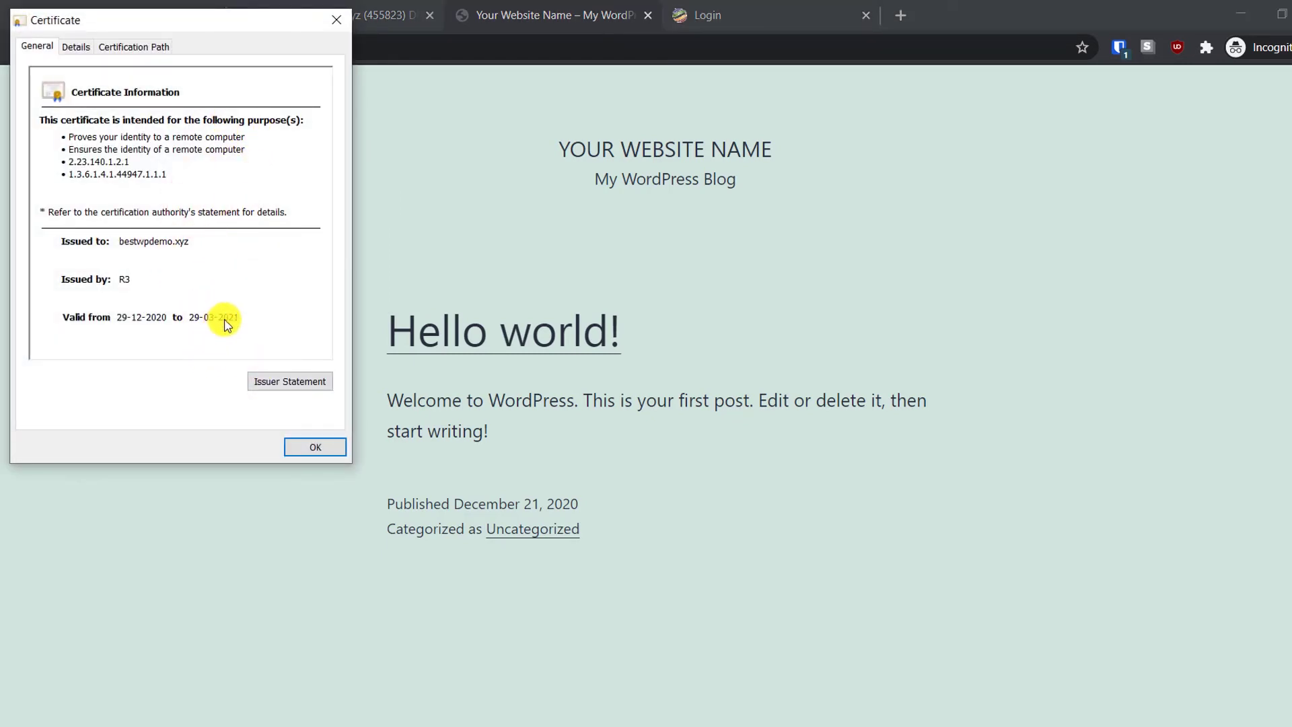
pyautogui.click(250, 323)
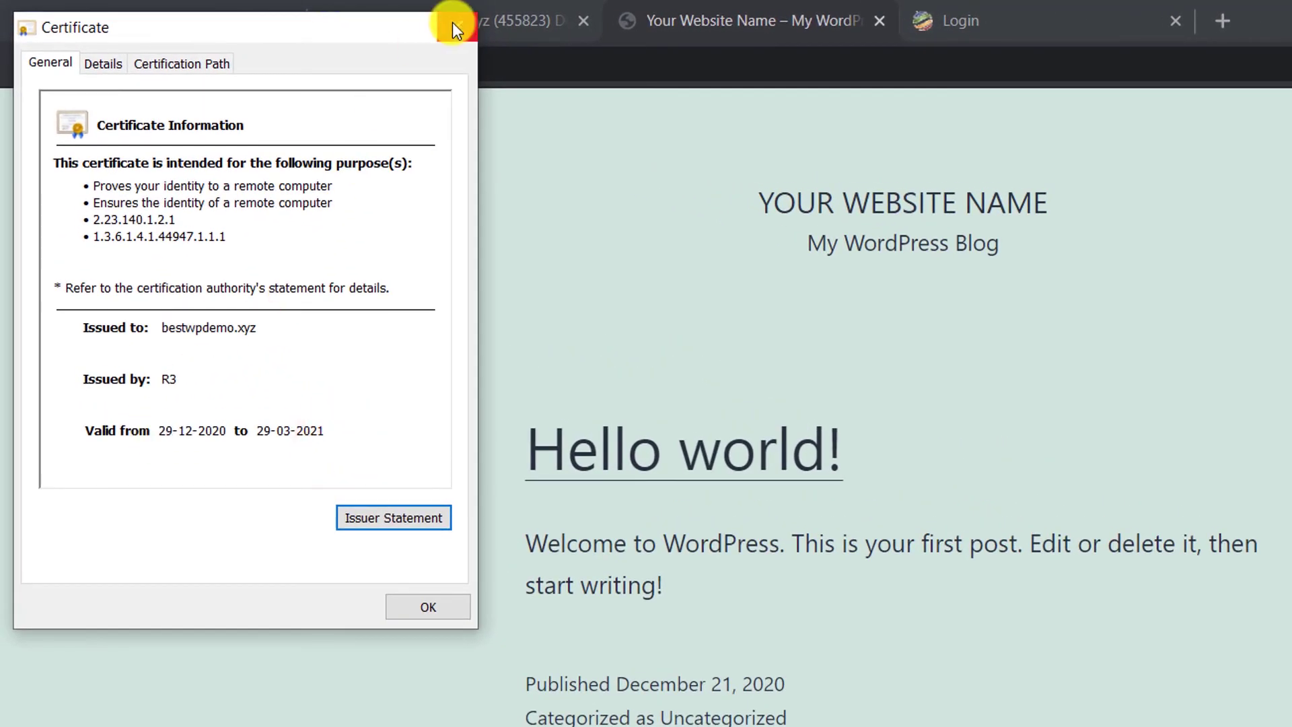
pyautogui.click(452, 27)
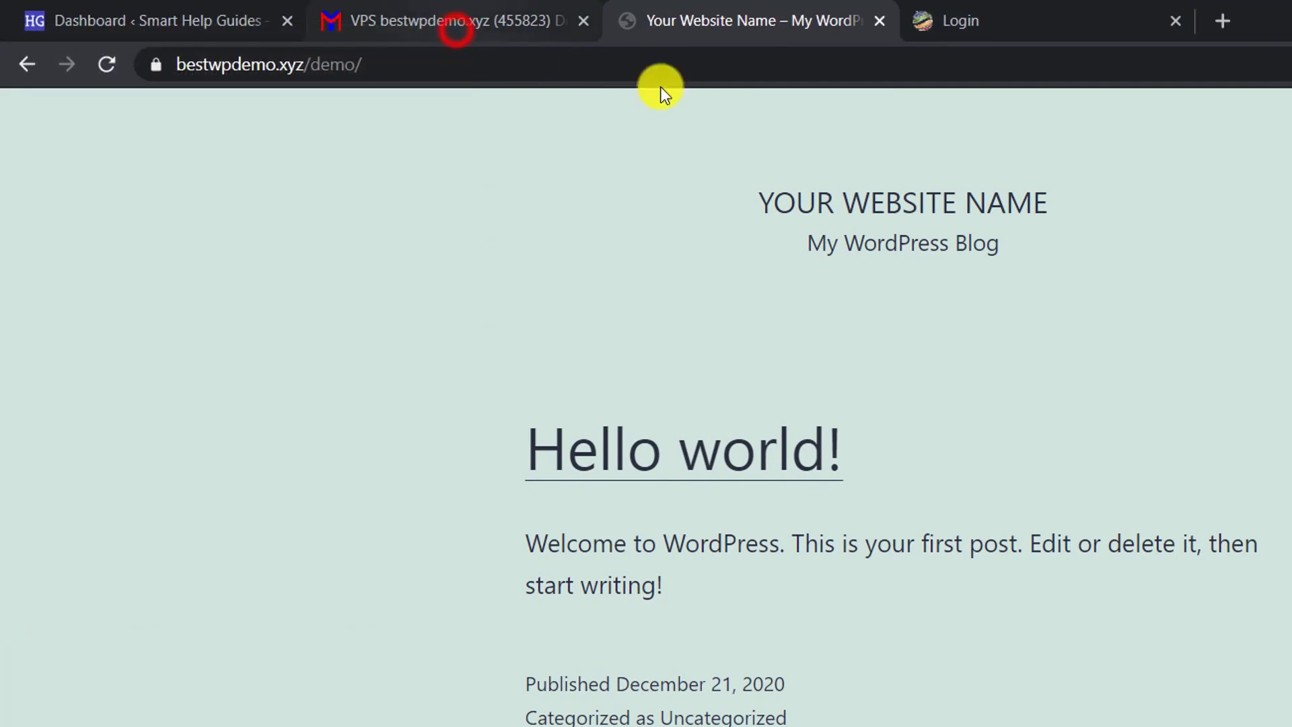
pyautogui.click(1002, 9)
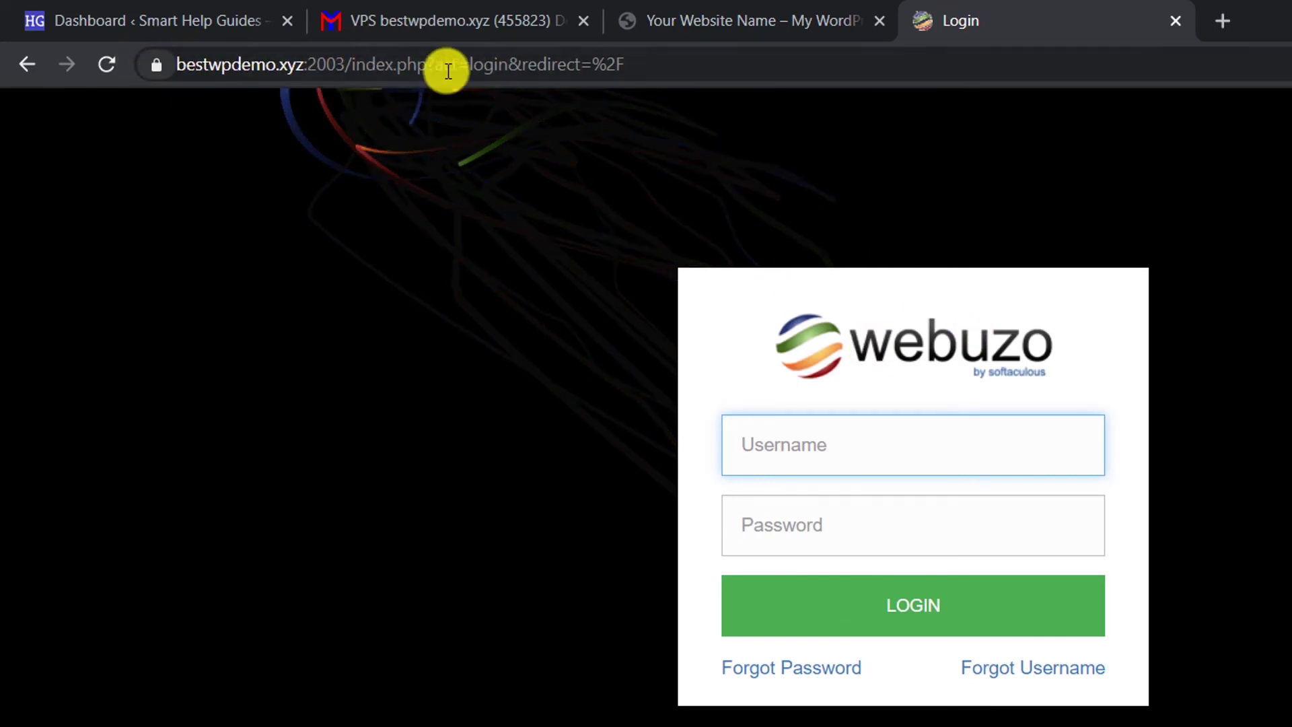
pyautogui.moveTo(349, 65); pyautogui.dragTo(770, 63)
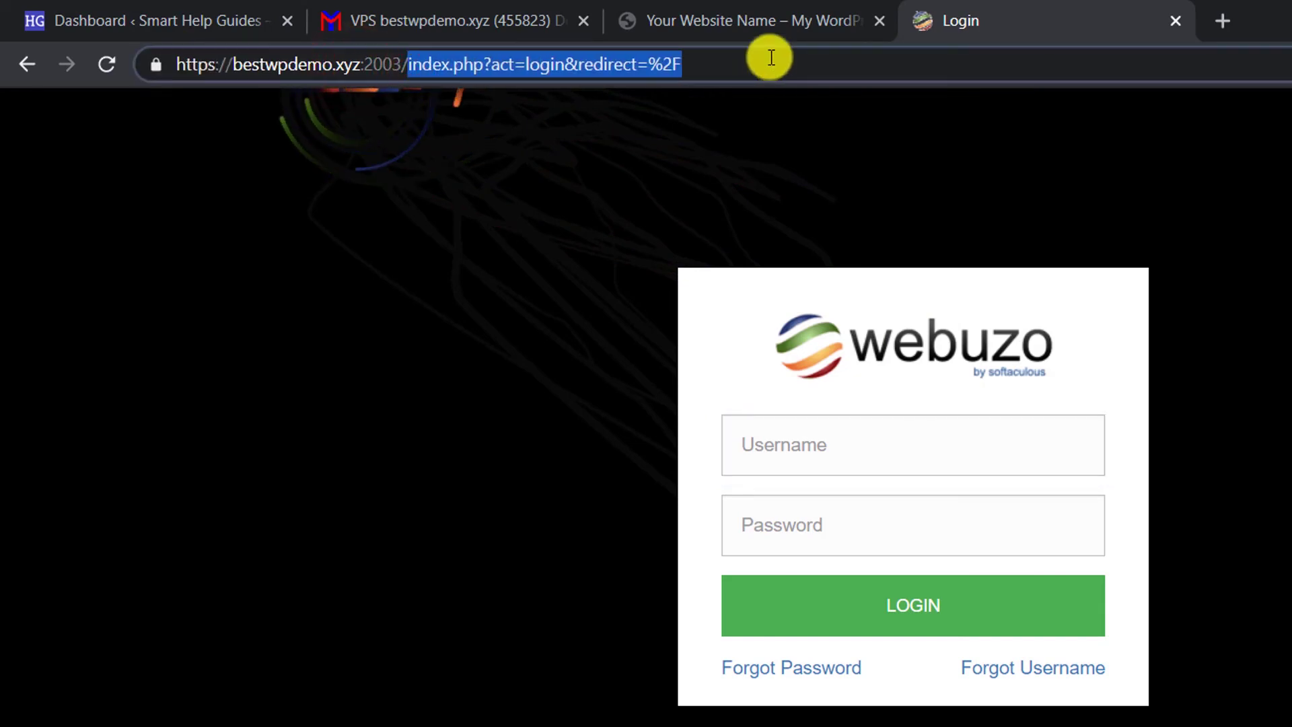
pyautogui.press('BackSpace')
pyautogui.doubleClick(401, 67)
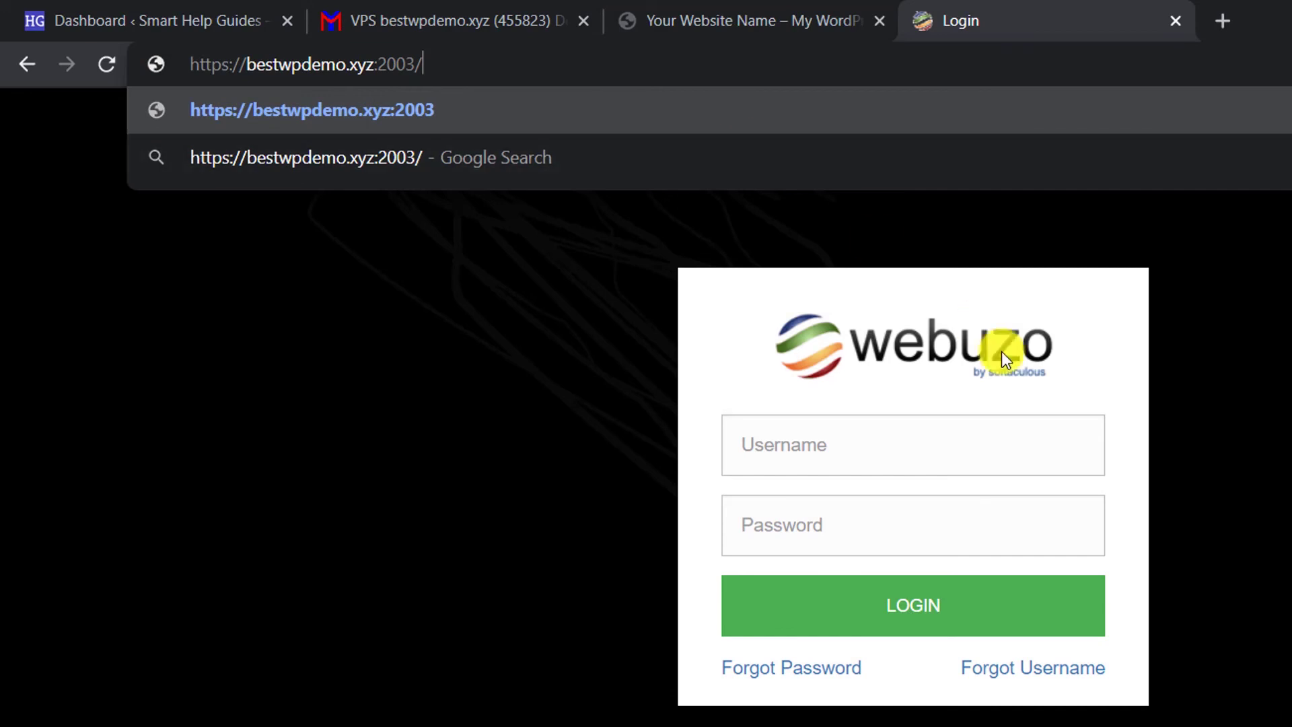
pyautogui.click(919, 419)
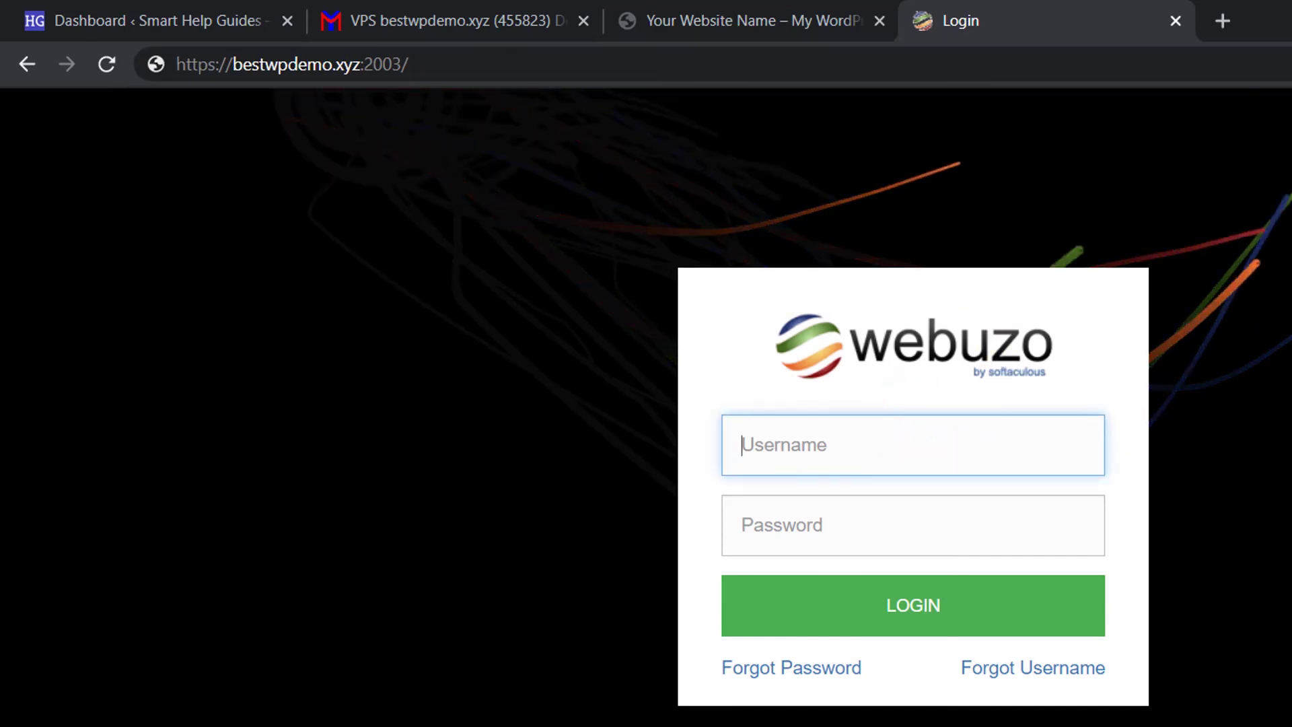
# Step: From the InterServer VPS page, open Webuzo Portal in a new tab at 173.214.162.227:2002
pyautogui.click(787, 12)
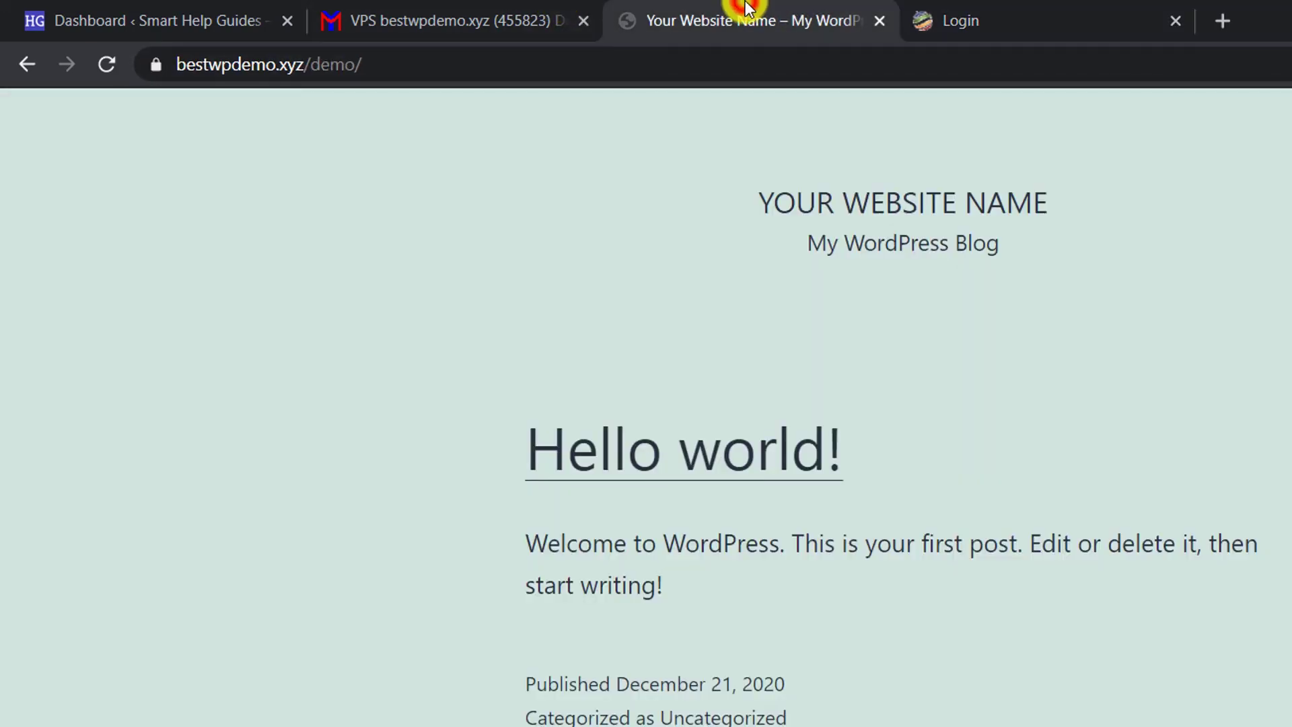
pyautogui.click(568, 13)
pyautogui.click(85, 414)
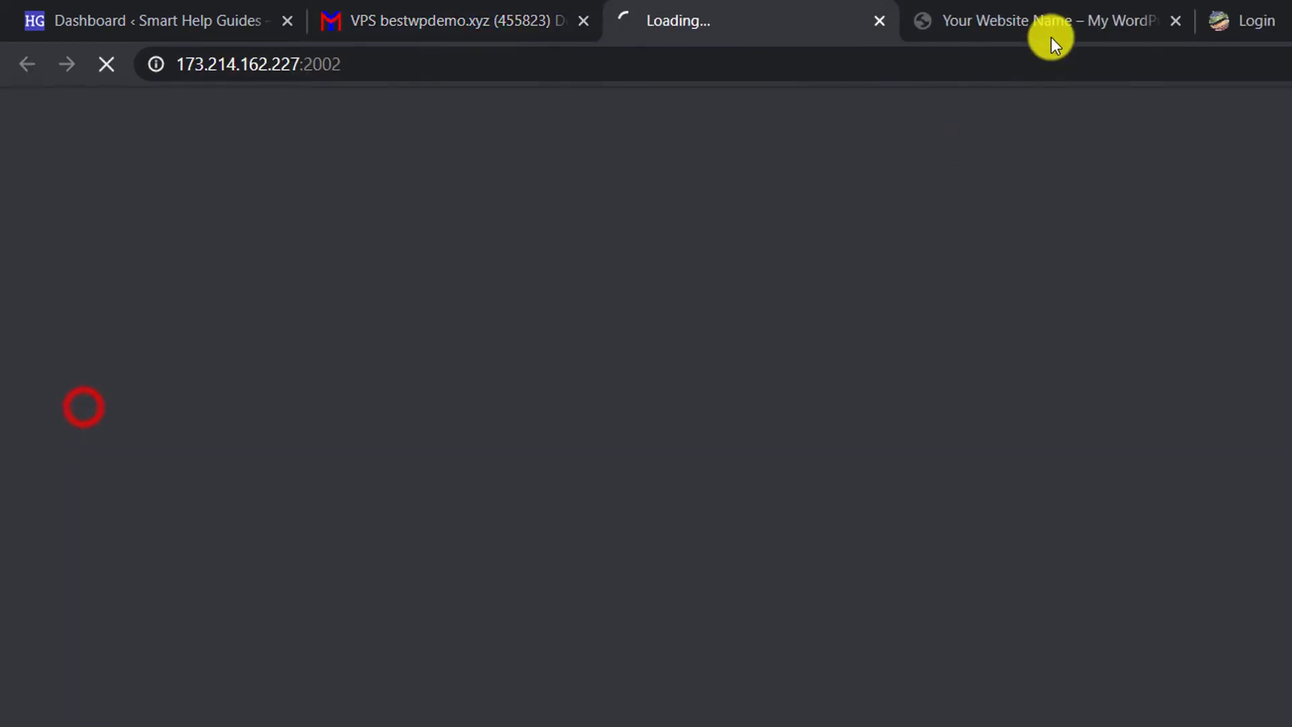